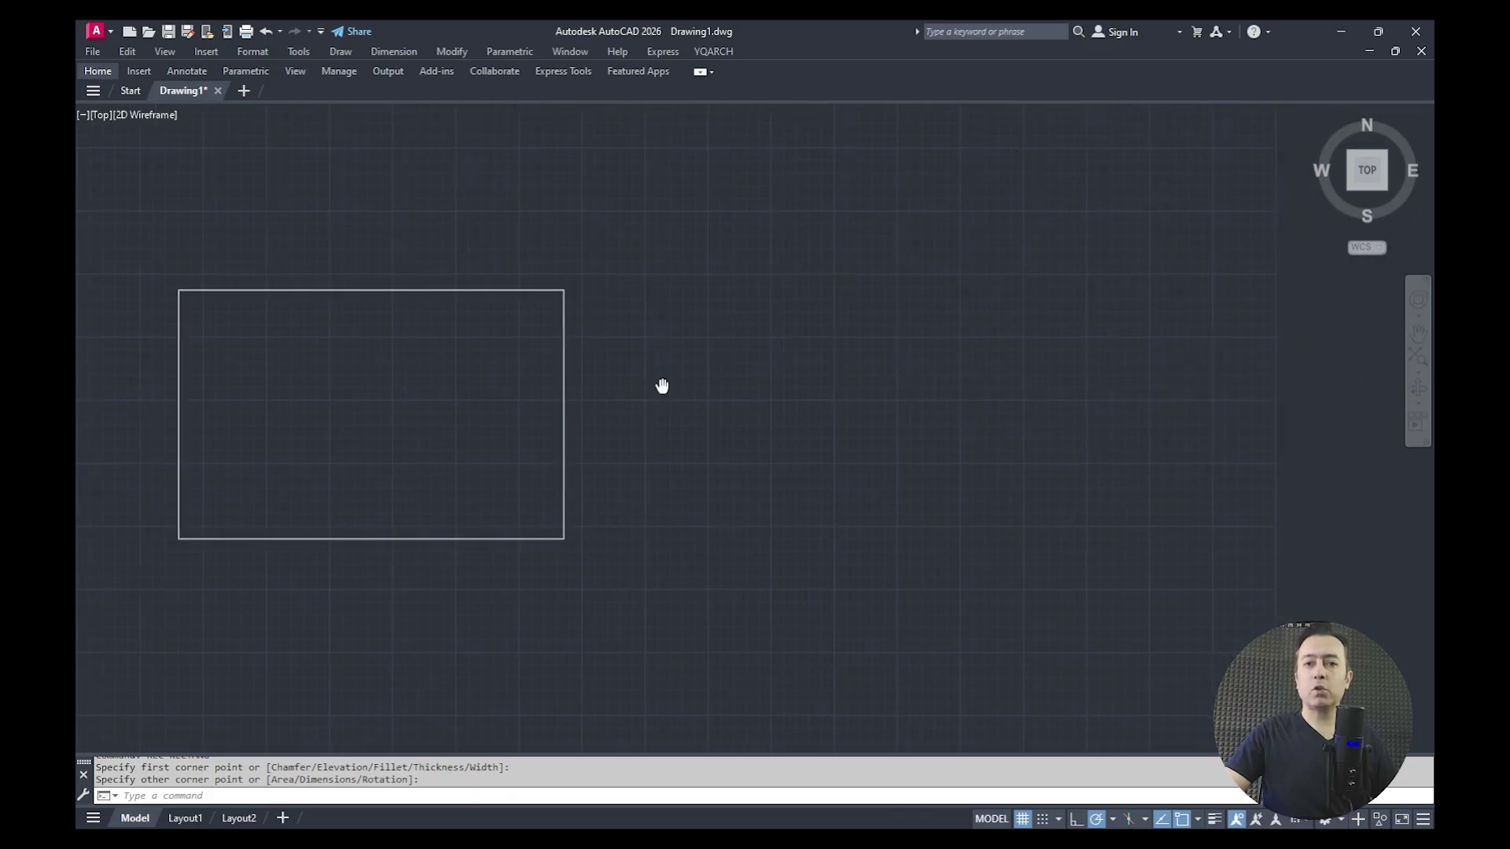
Step: Start a new rectangle beside the existing one and specify its dimensions as length 500 and width 1000
text(rec)
key(Return)
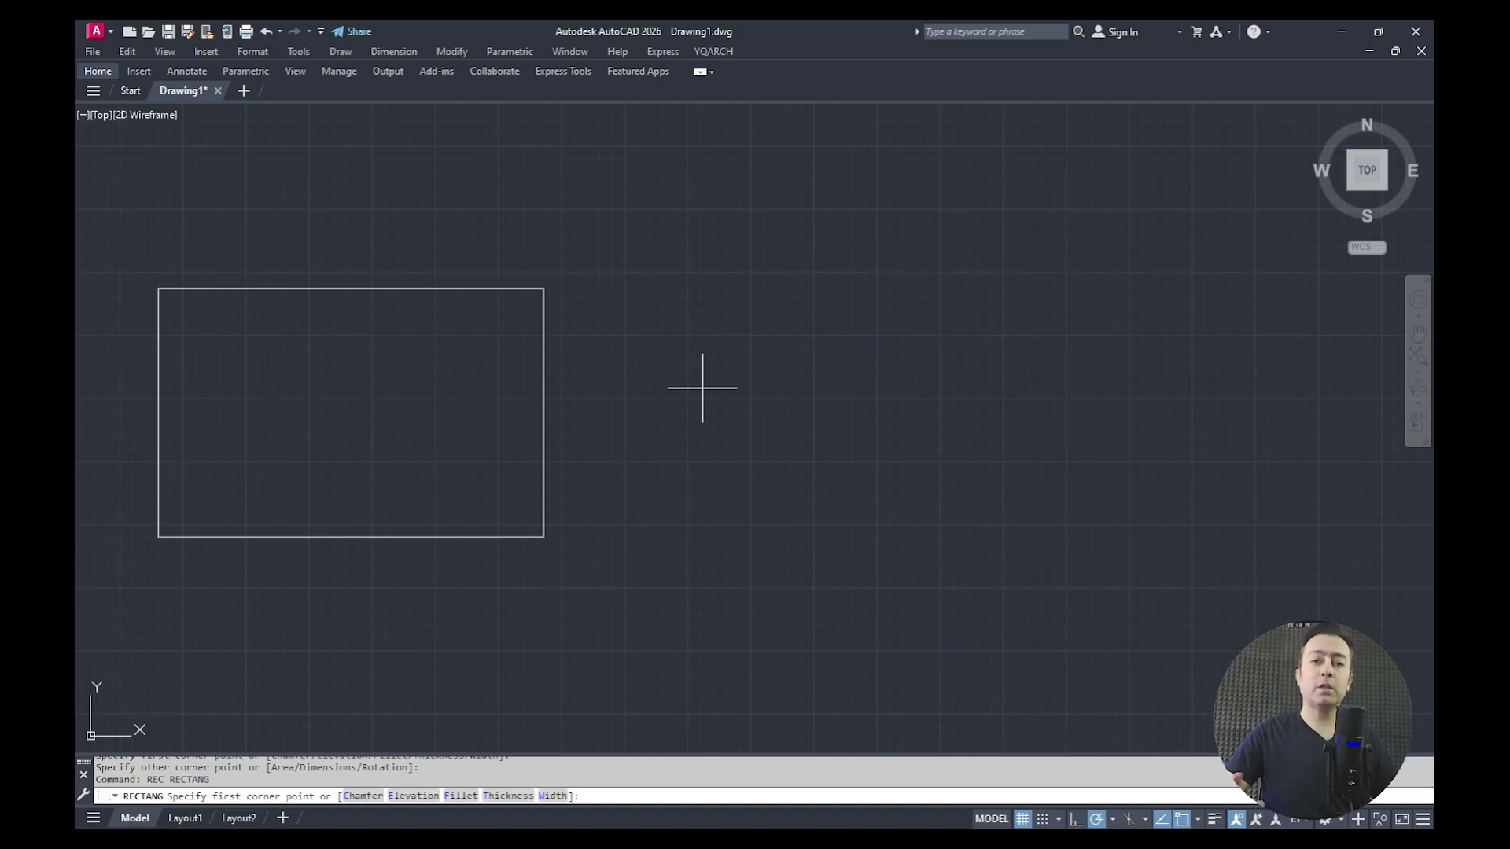
mouse_move(703, 388)
middle_down()
mouse_move(721, 370)
mouse_move(617, 262)
middle_up()
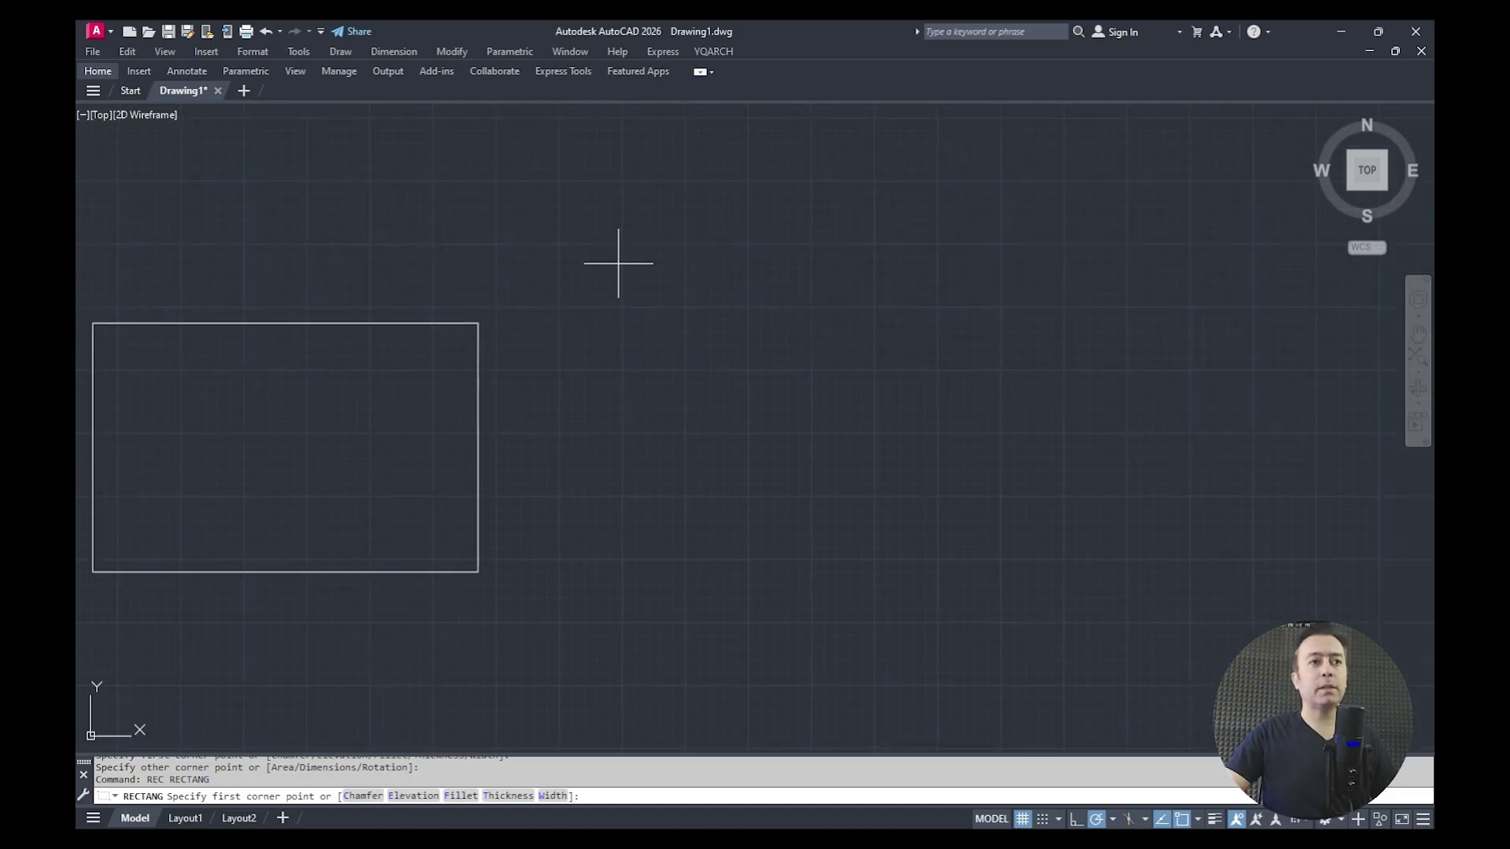
click(618, 264)
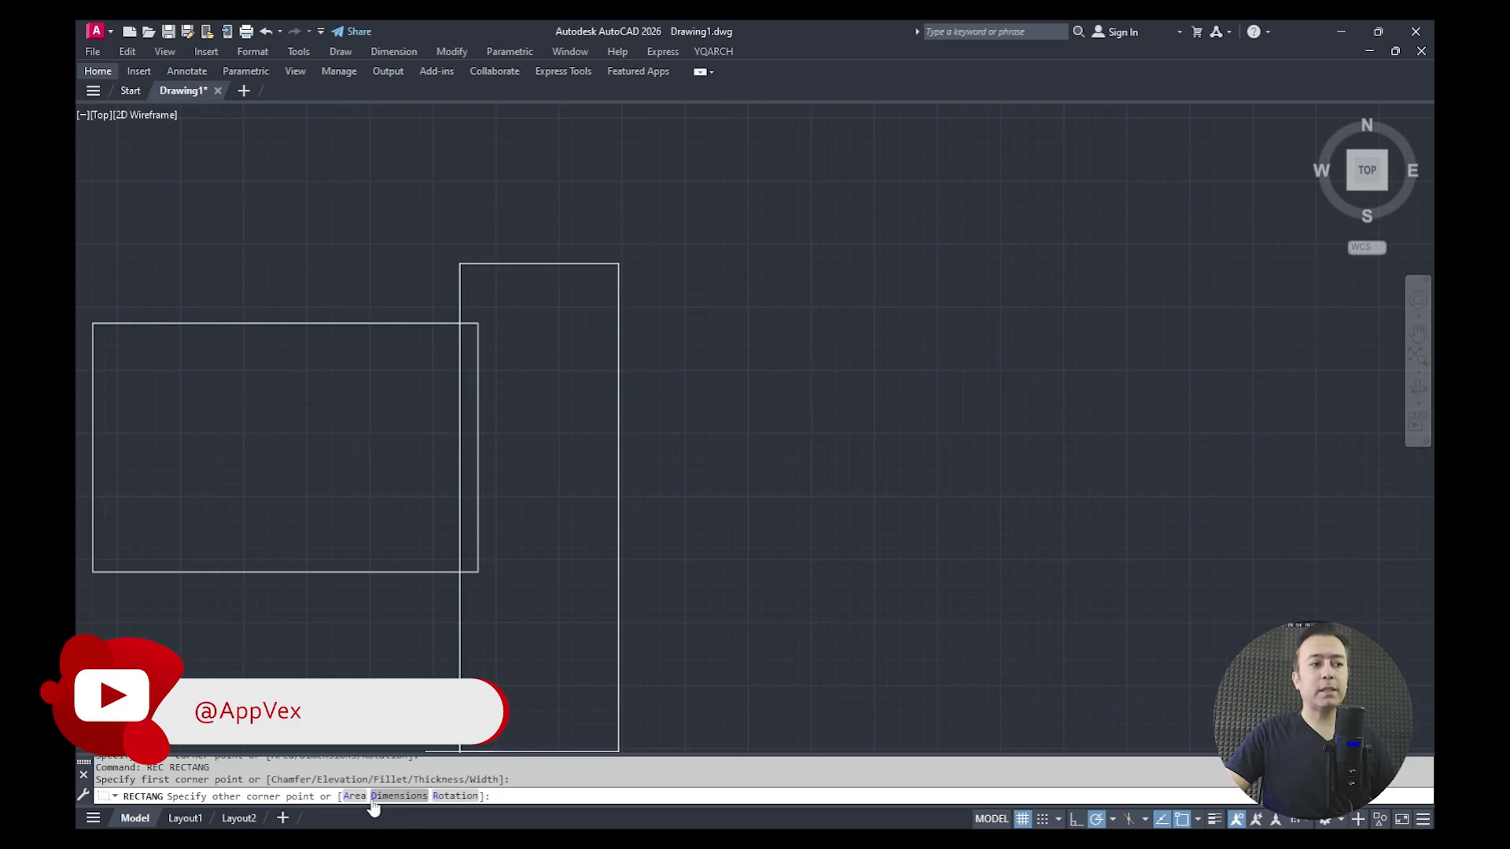
text(d)
key(Return)
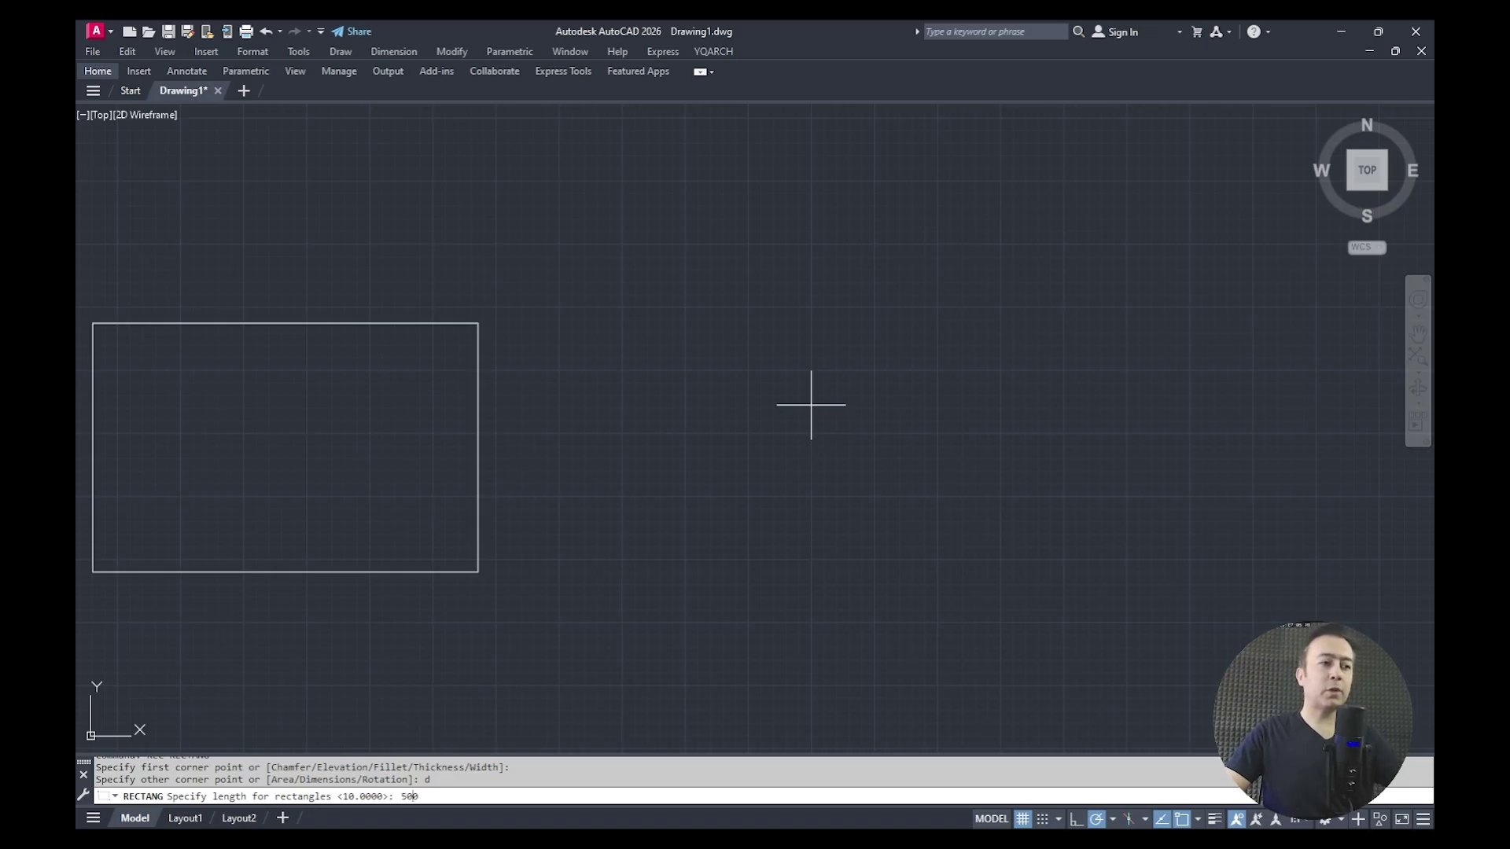
key(Return)
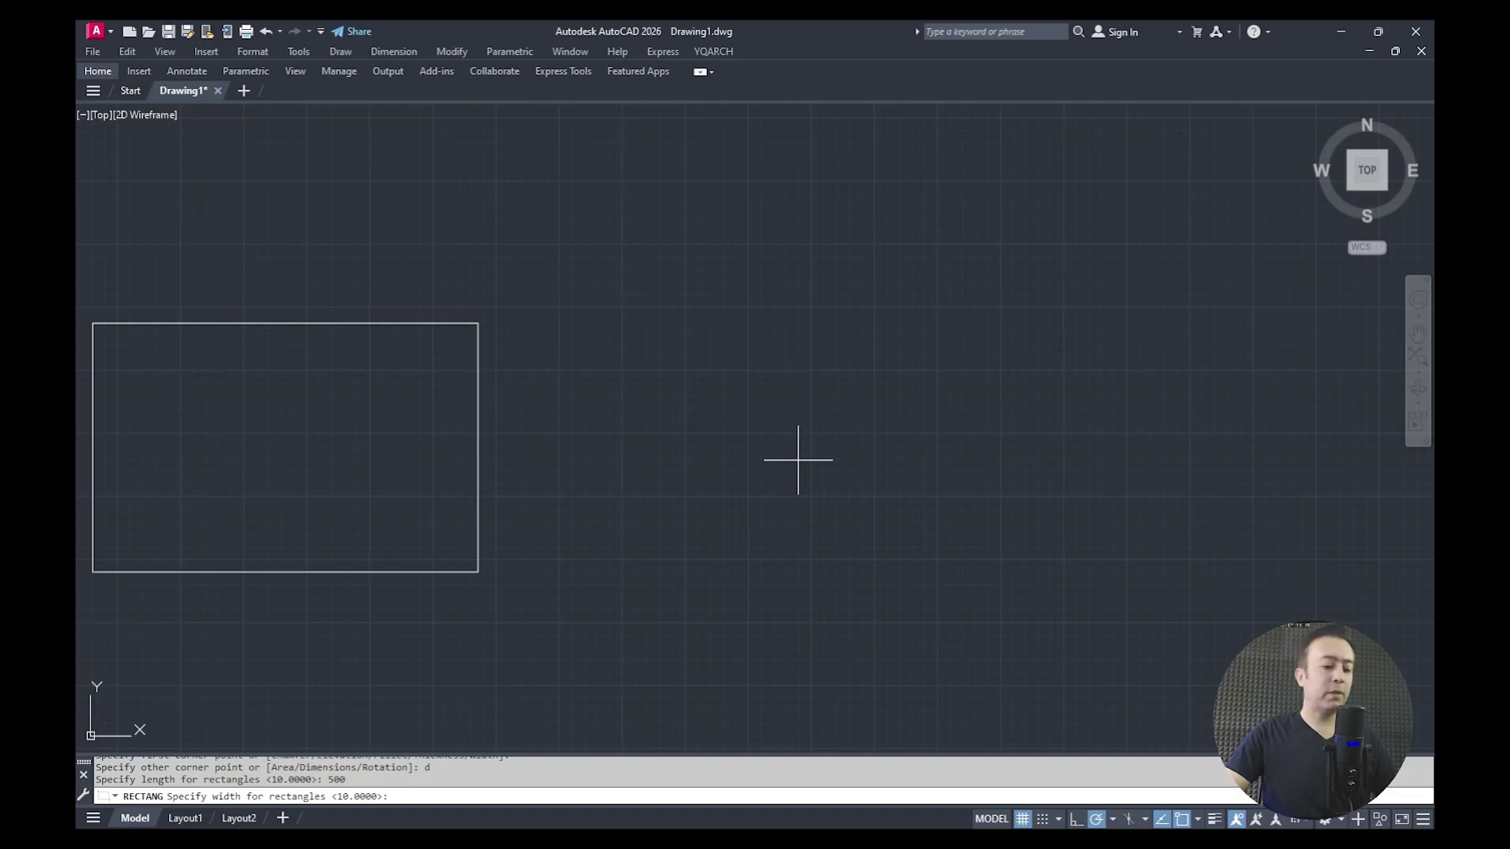
text(1000)
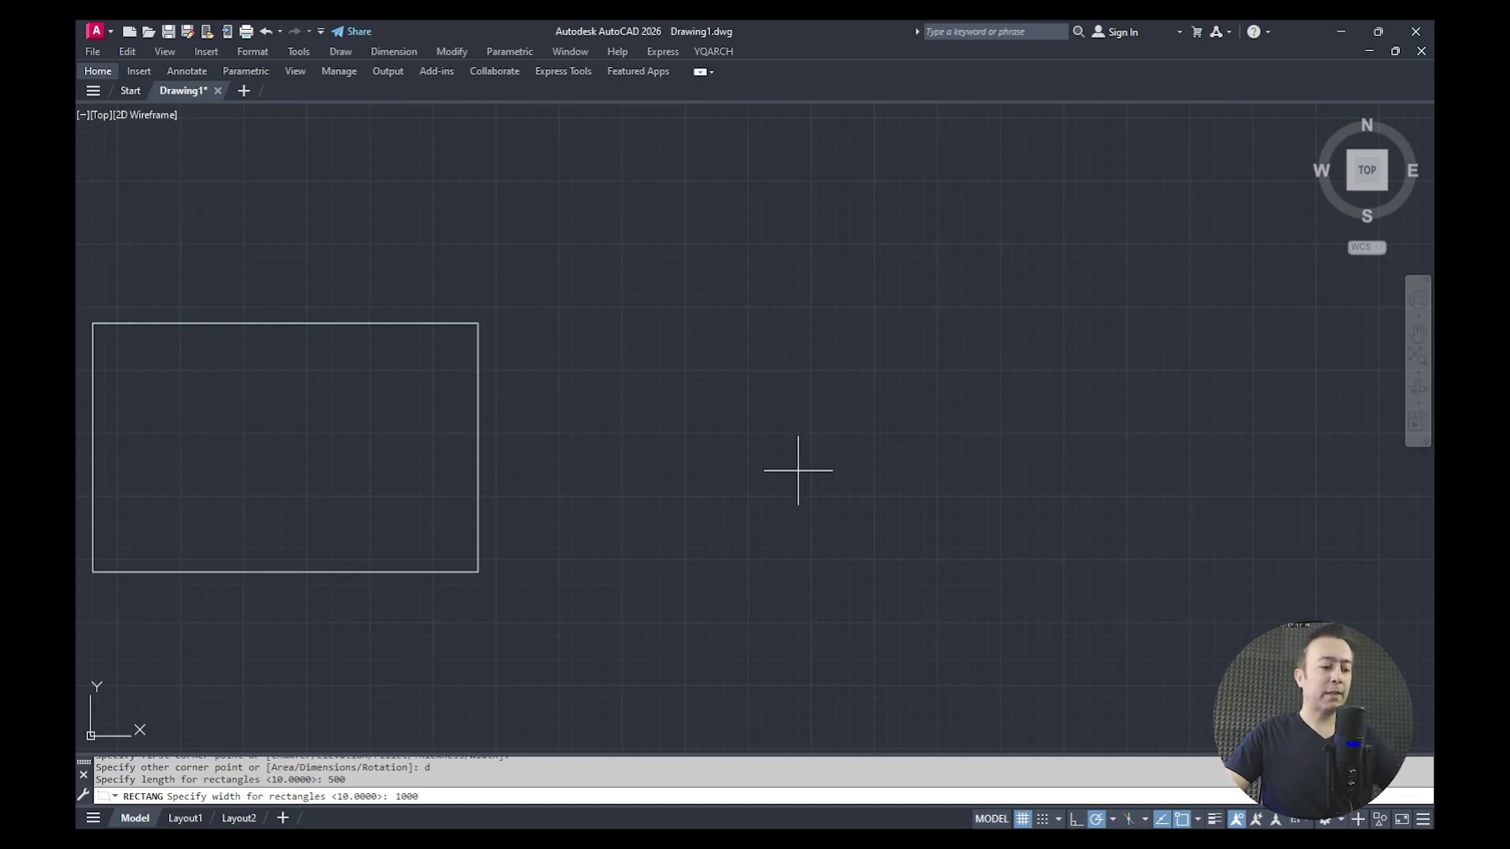
key(Return)
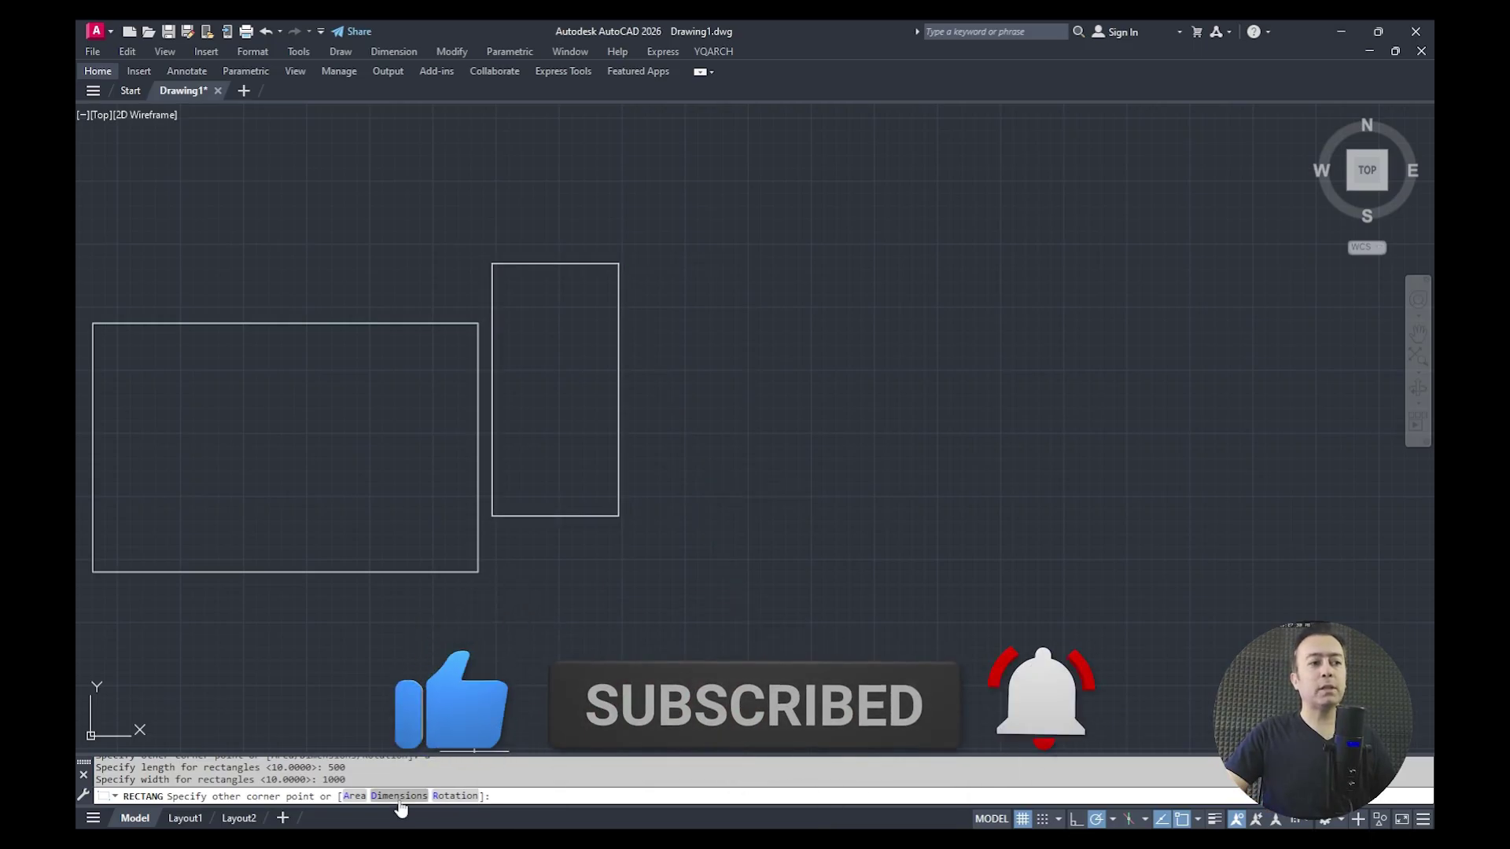
Step: Respecify the pending rectangle's dimensions as length 1000 and width 500, and place it below and to the right of its first corner
key(Return)
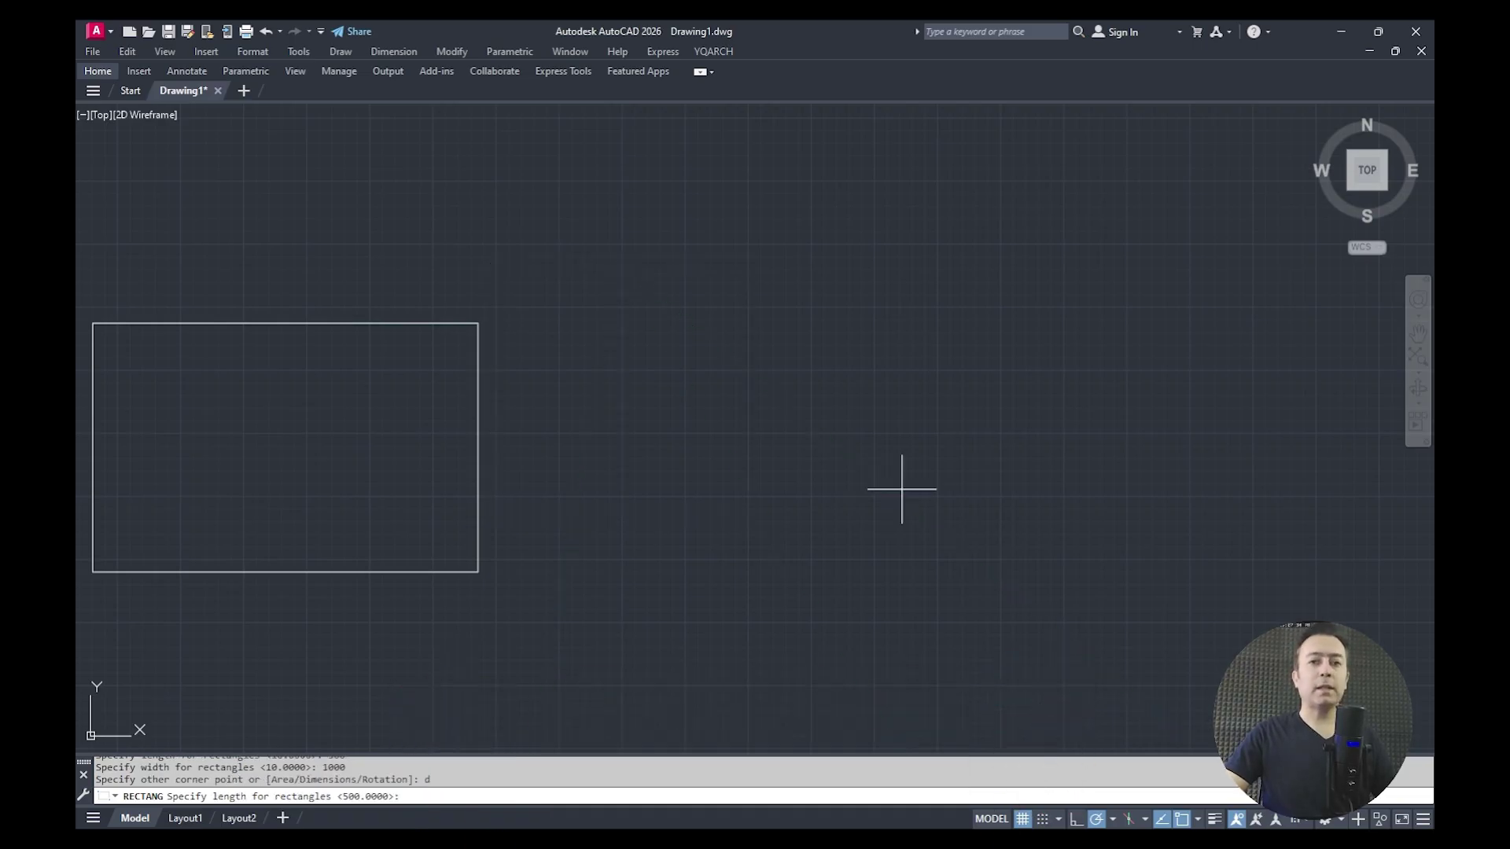
text(1000)
key(Return)
key(Return)
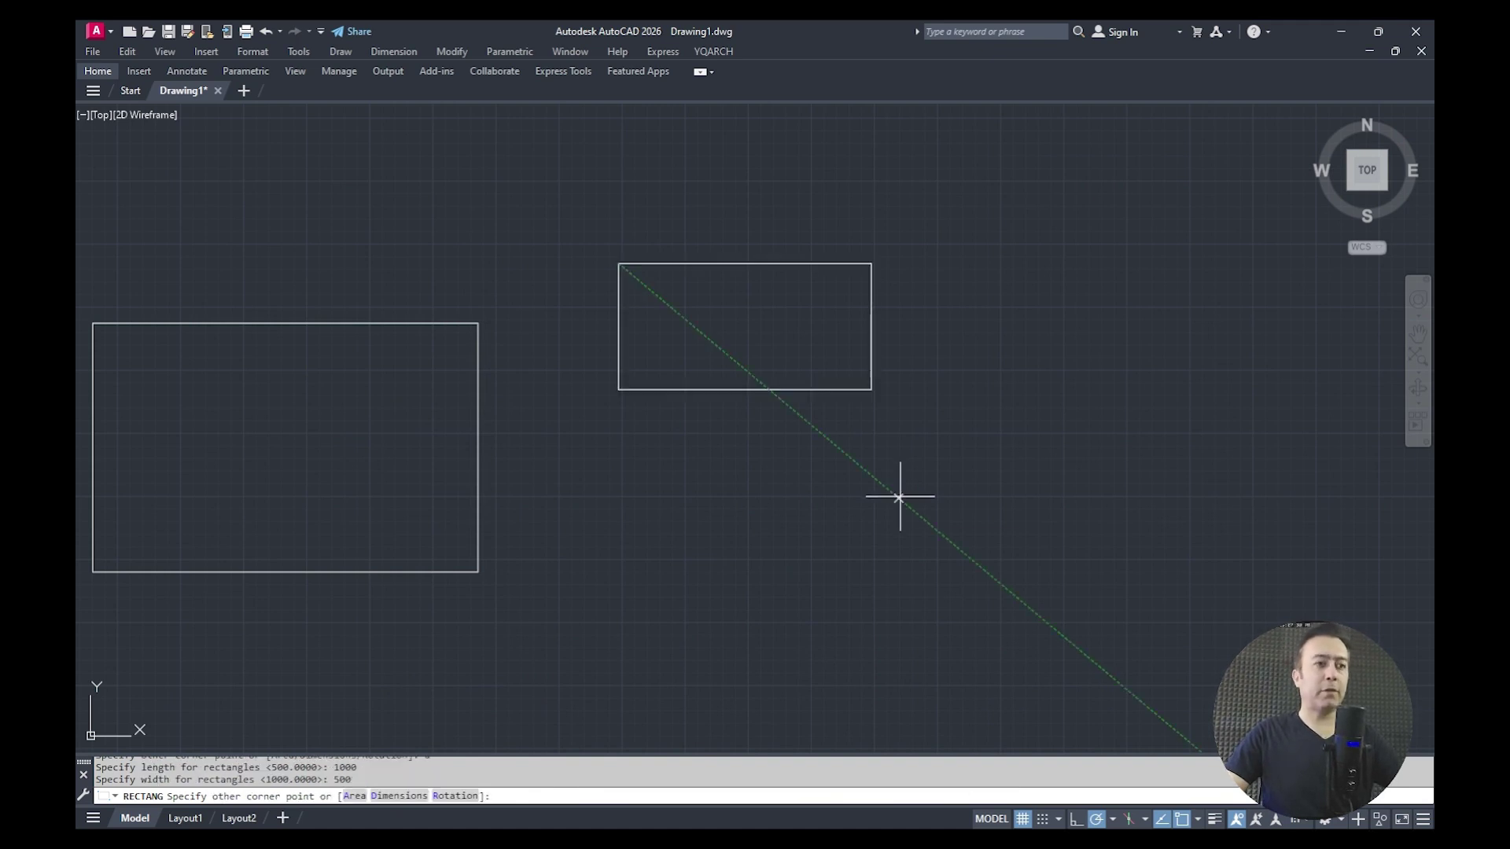
click(921, 462)
scroll(688, 253, up, 2)
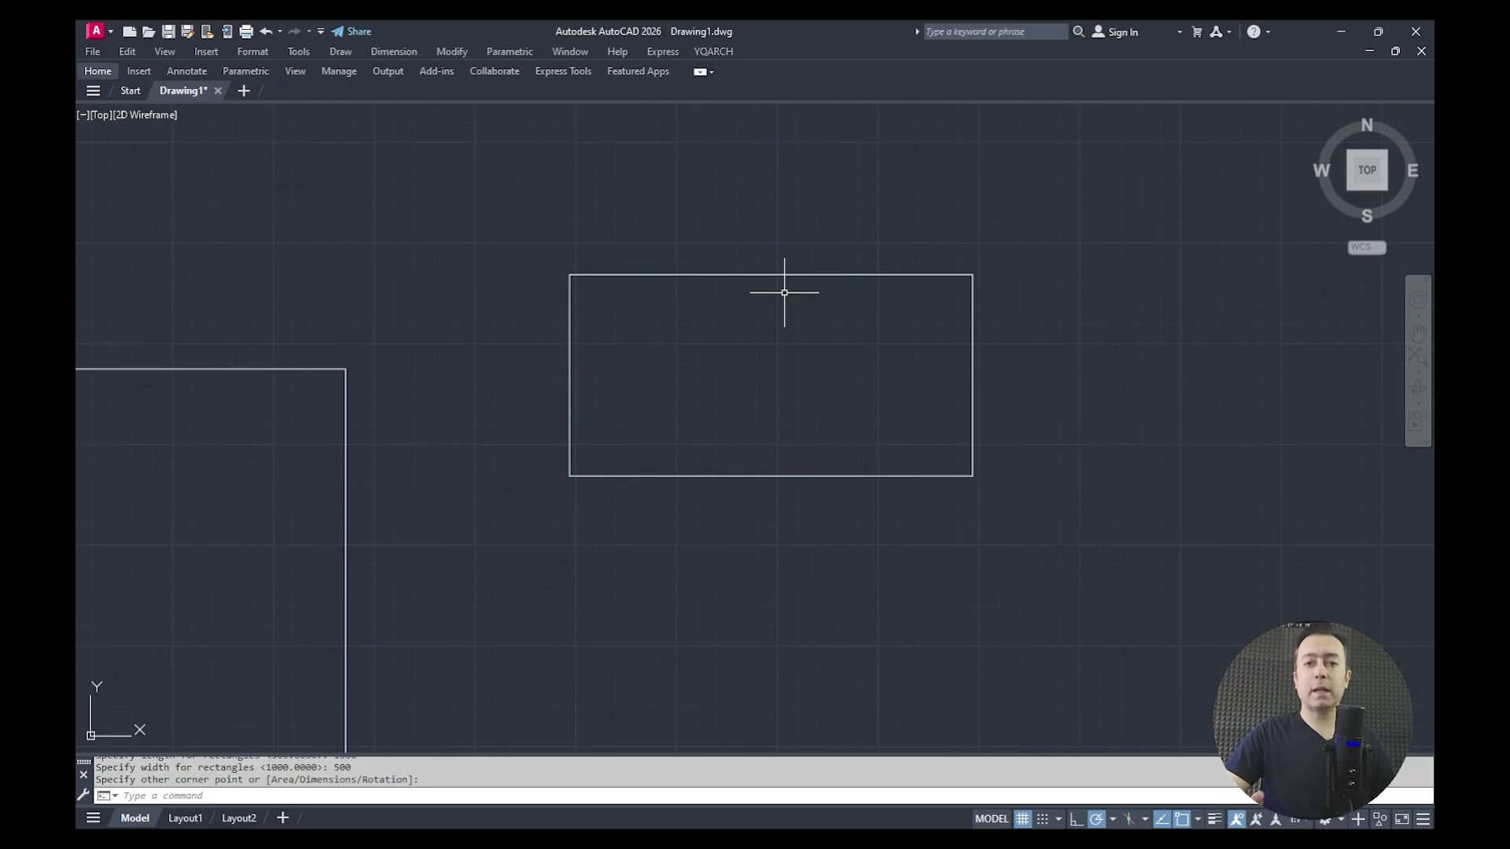
Step: Start another rectangle to the right of the 1000 by 500 one and set its rotation angle to 45 degrees
scroll(810, 299, up, 2)
scroll(698, 357, down, 4)
middle_drag(891, 406, 779, 401)
text(rec)
key(Return)
click(858, 313)
middle_drag(1179, 533, 983, 532)
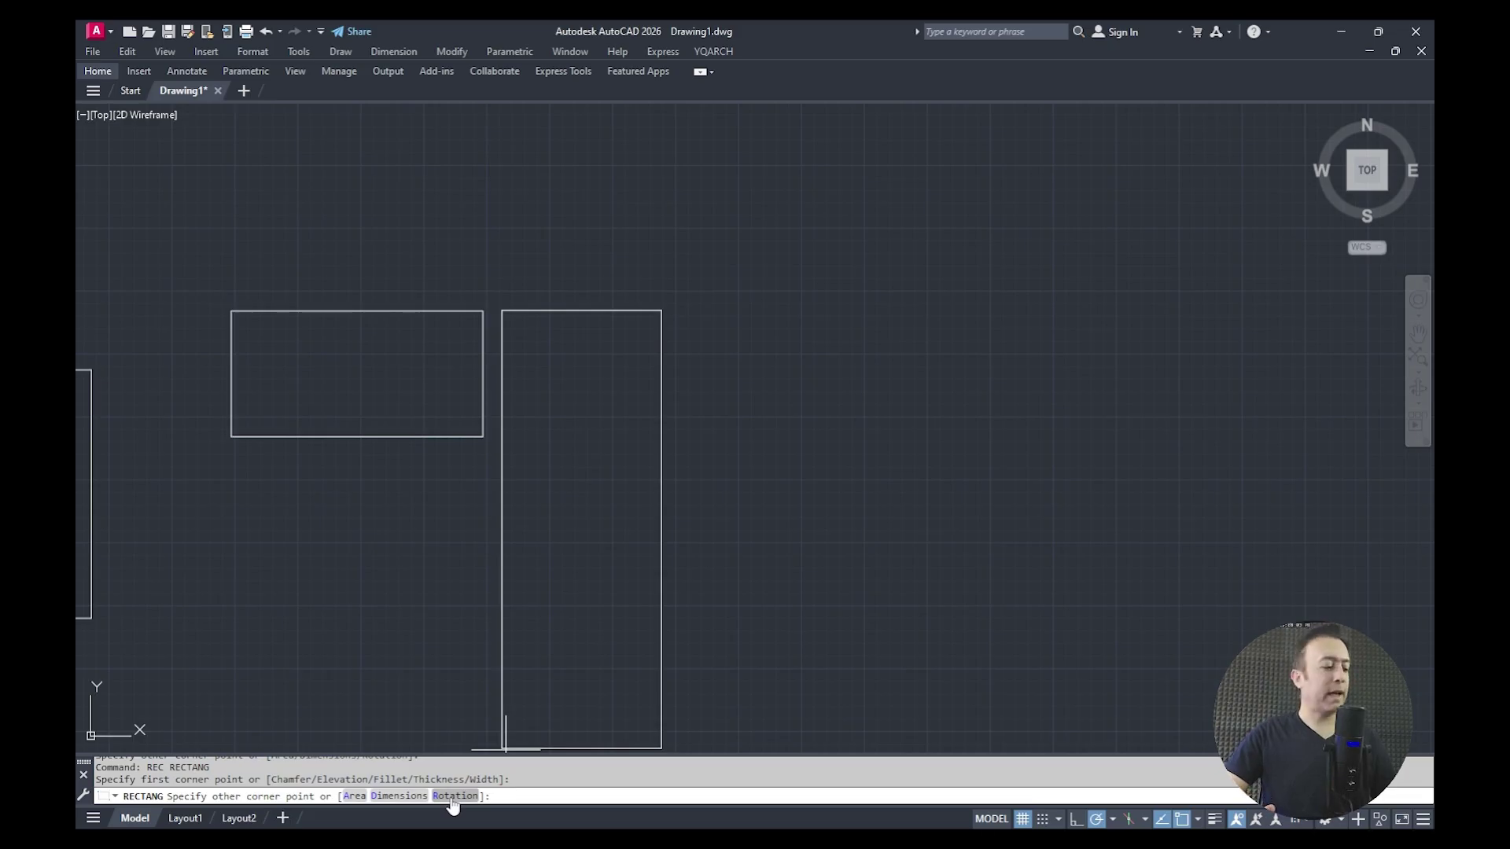
key(Return)
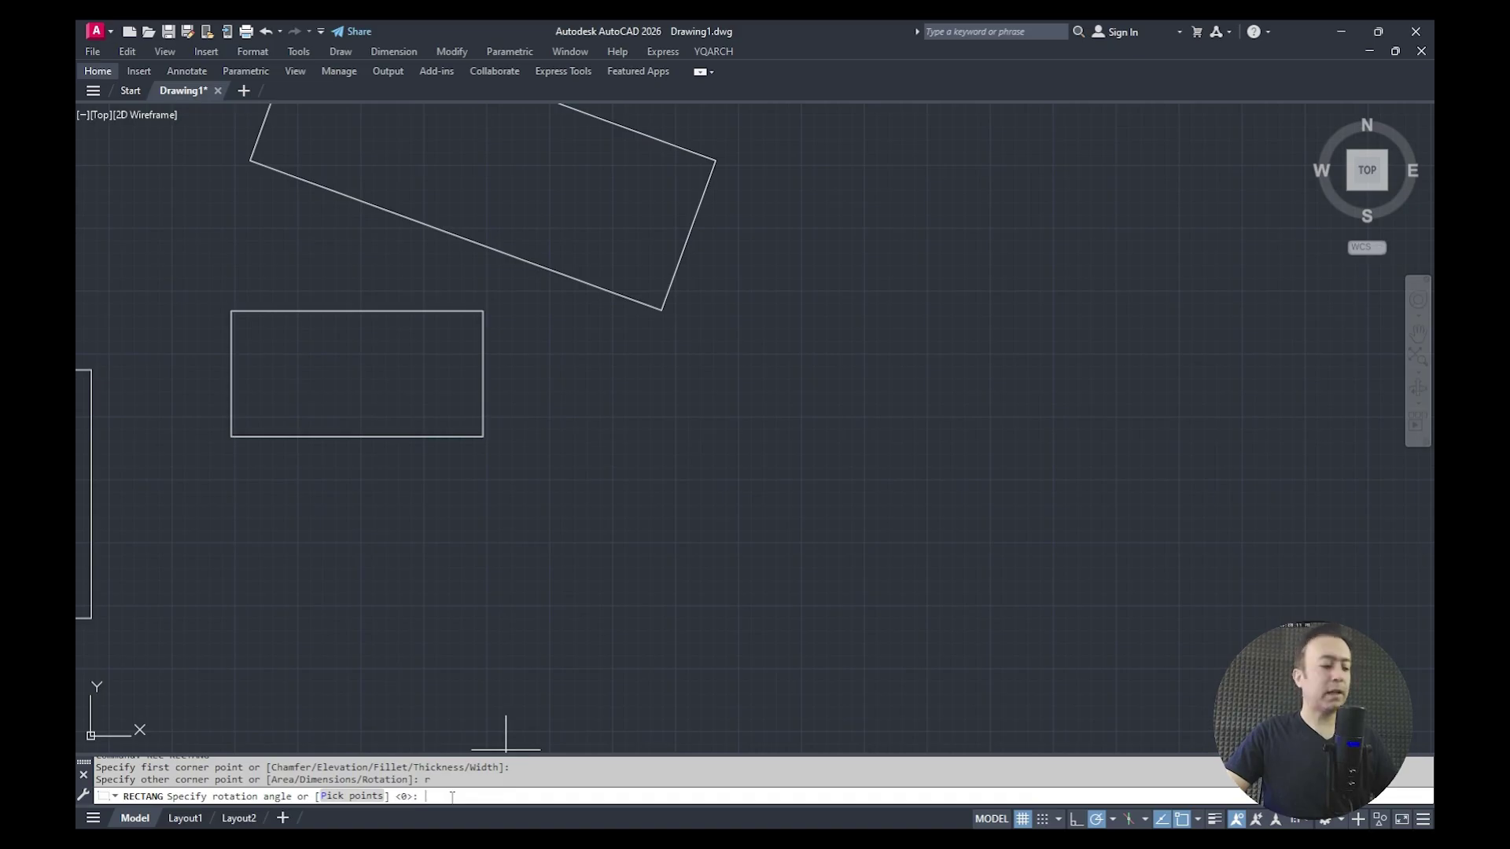
key(Return)
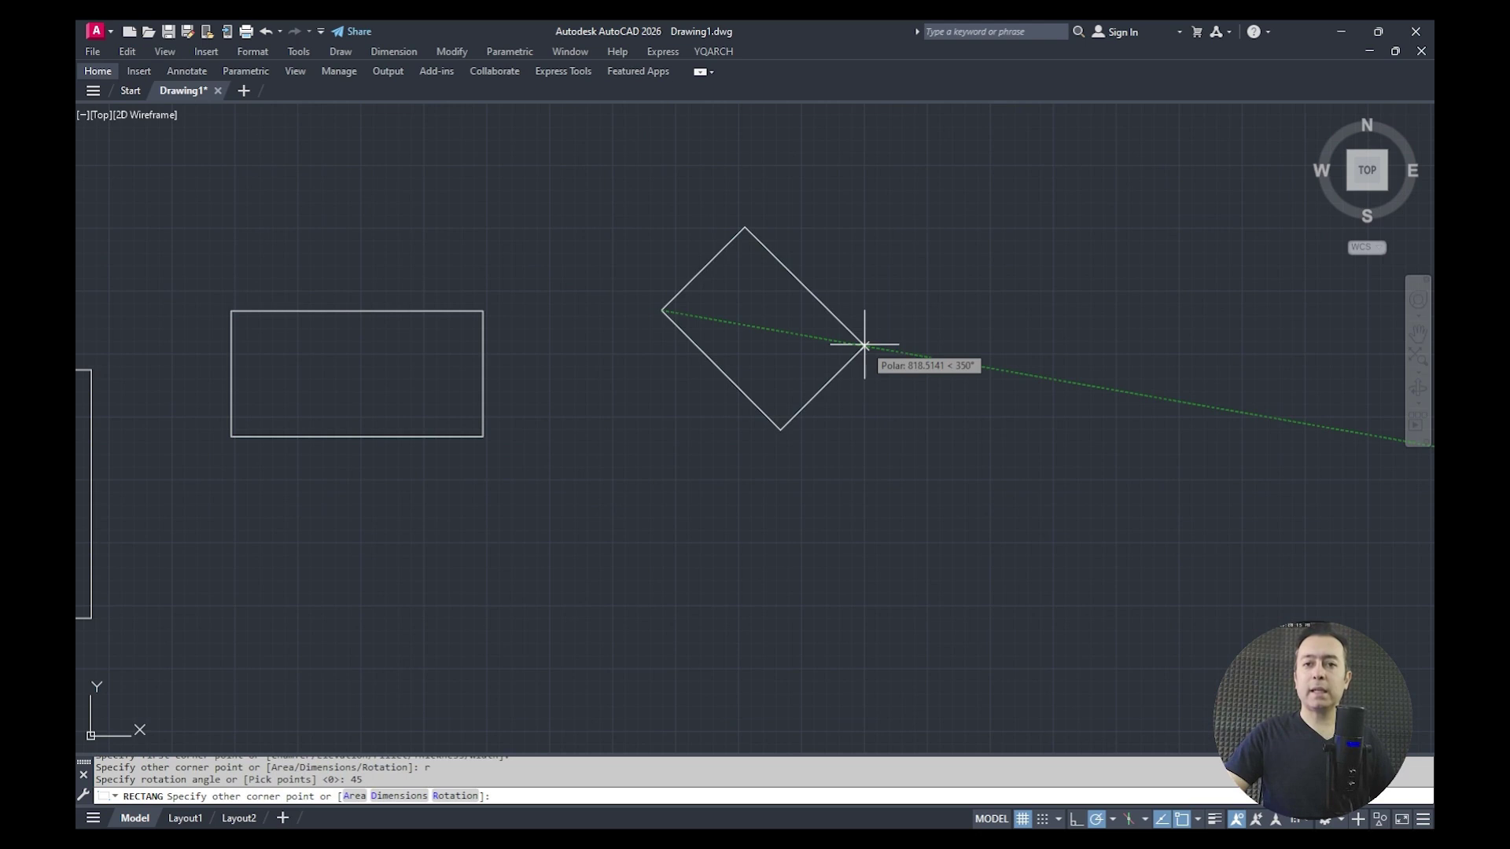
middle_drag(865, 344, 854, 429)
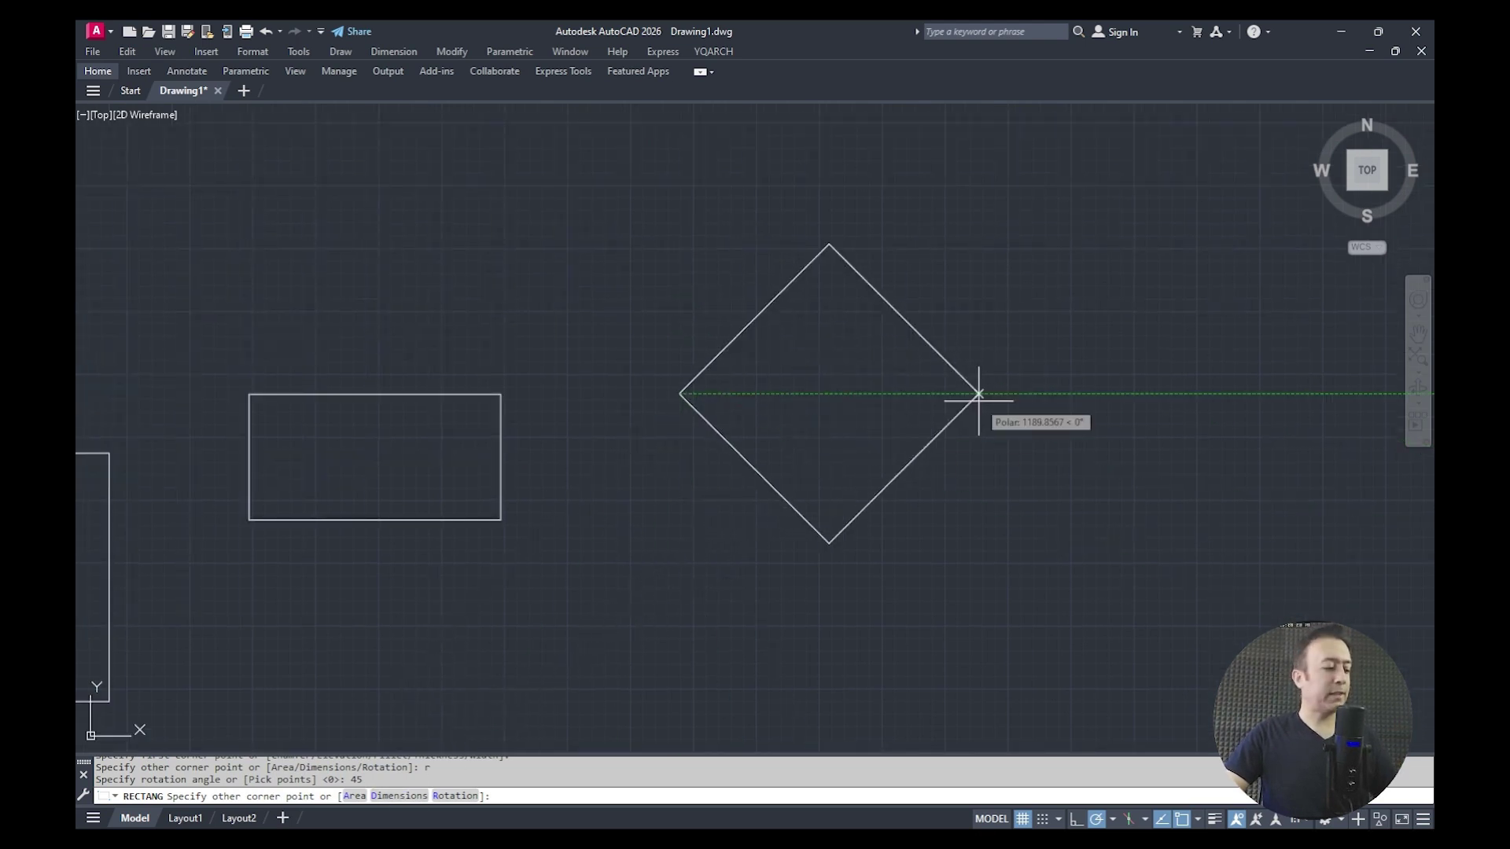
Step: Give the rotated rectangle a length of 500 and a width of 1000, and place it above its first corner
text(d)
key(Return)
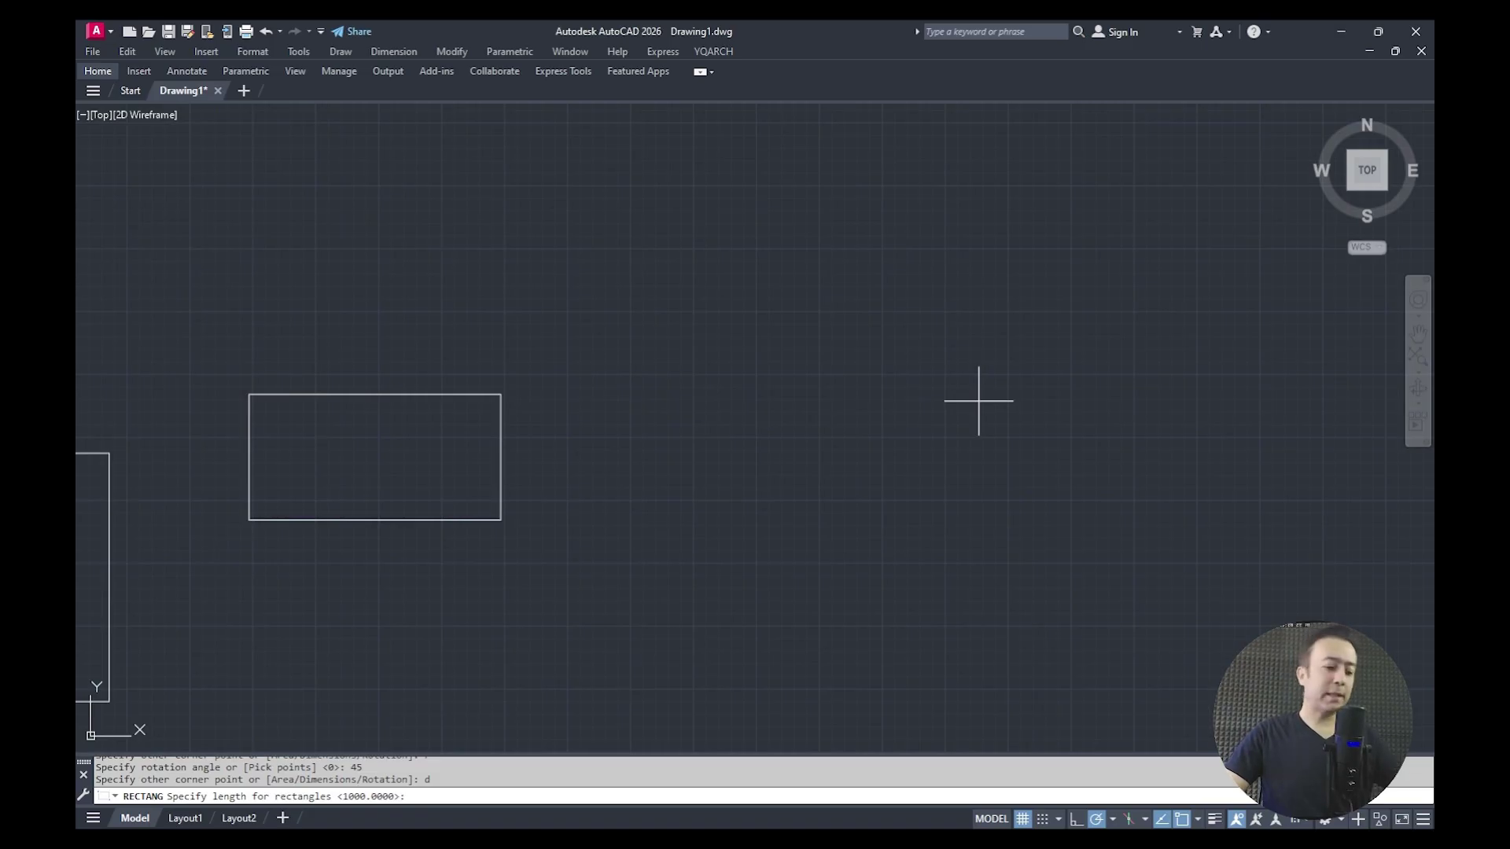
key(Return)
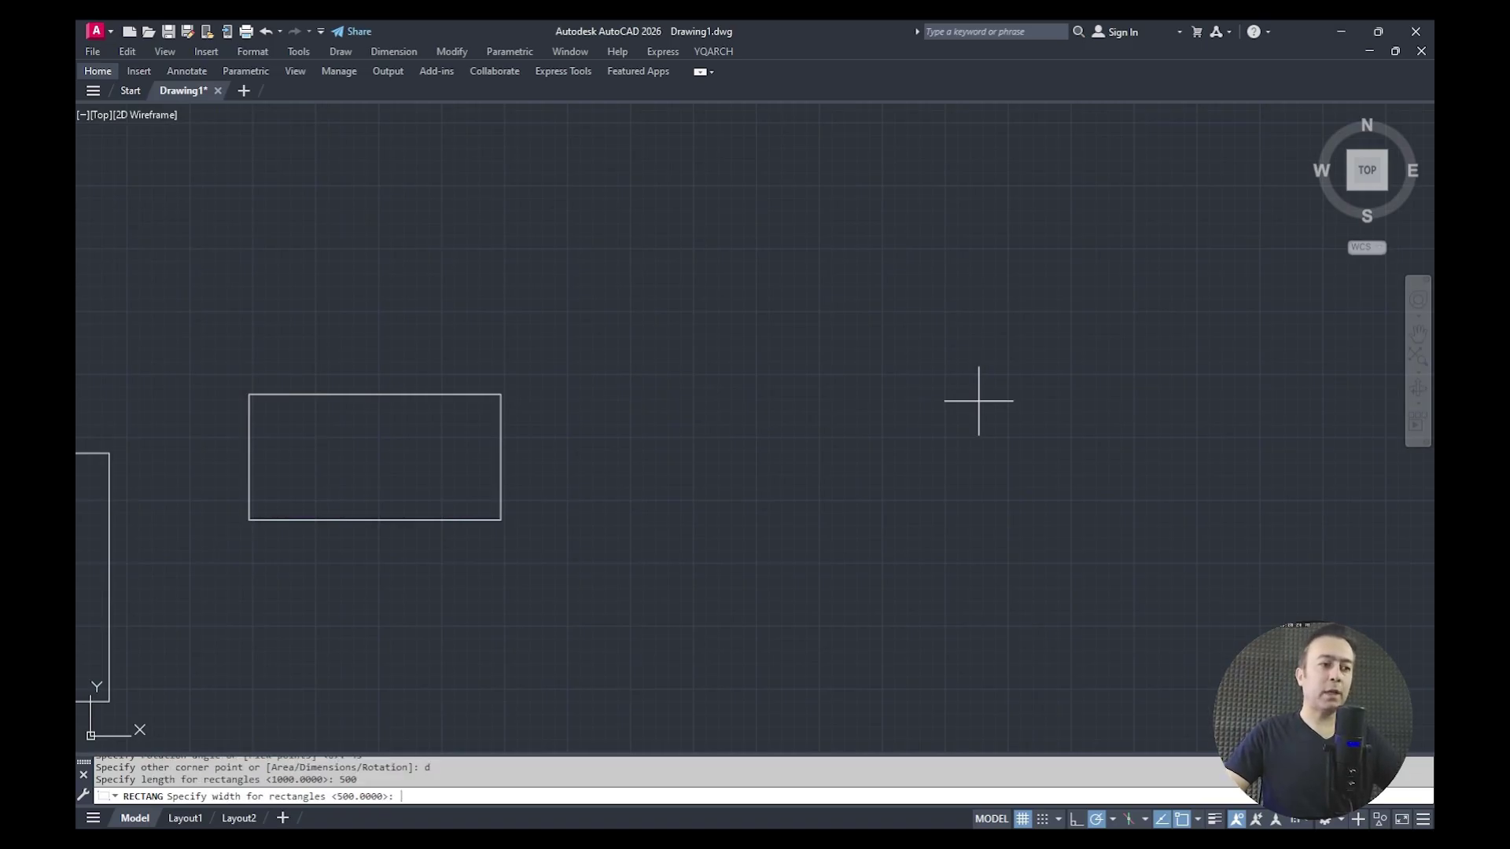
text(1000)
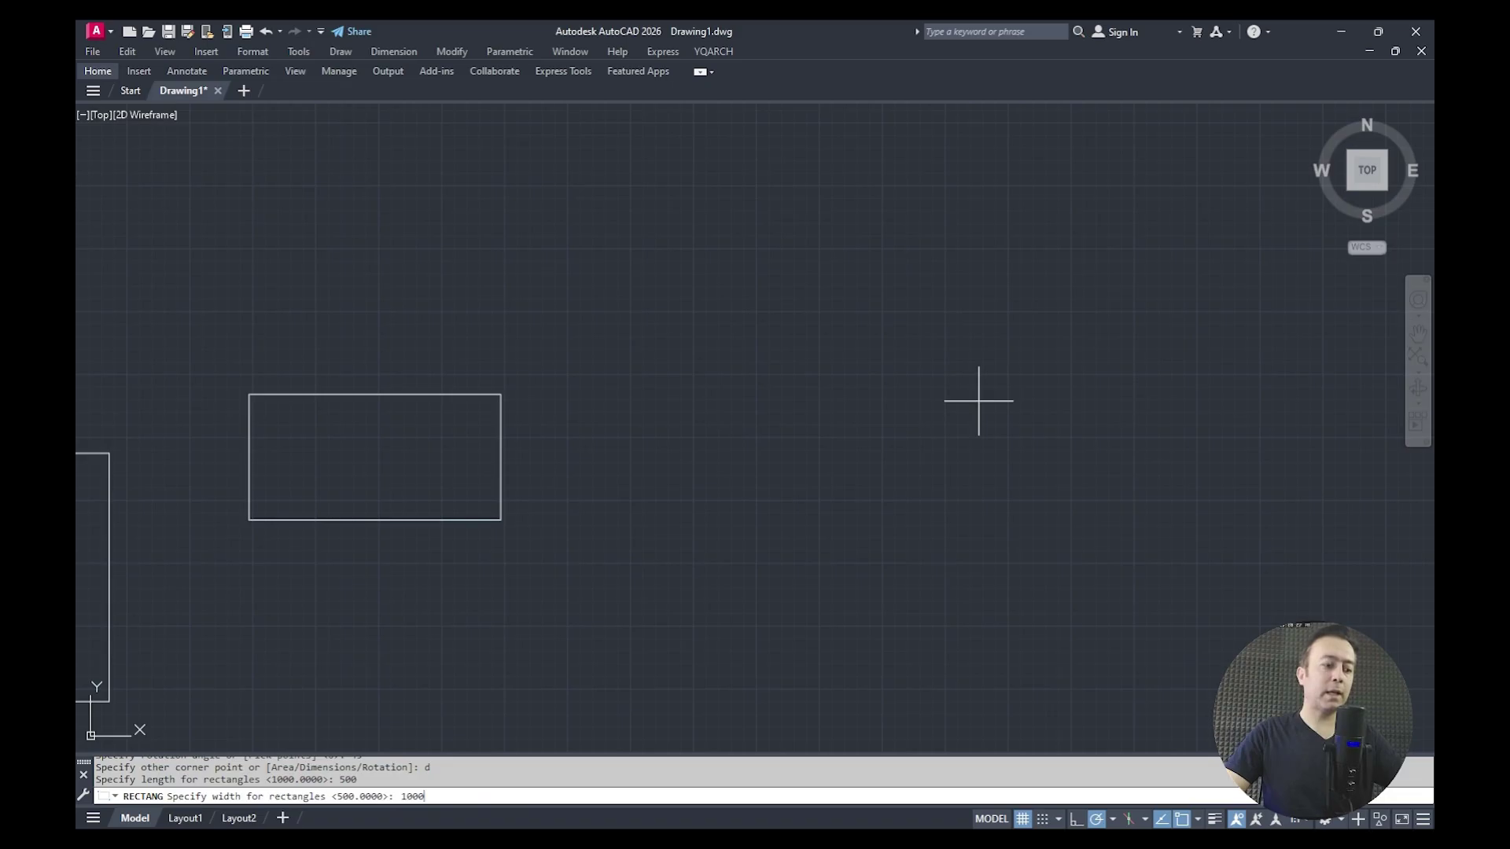
key(Return)
middle_drag(842, 317, 863, 389)
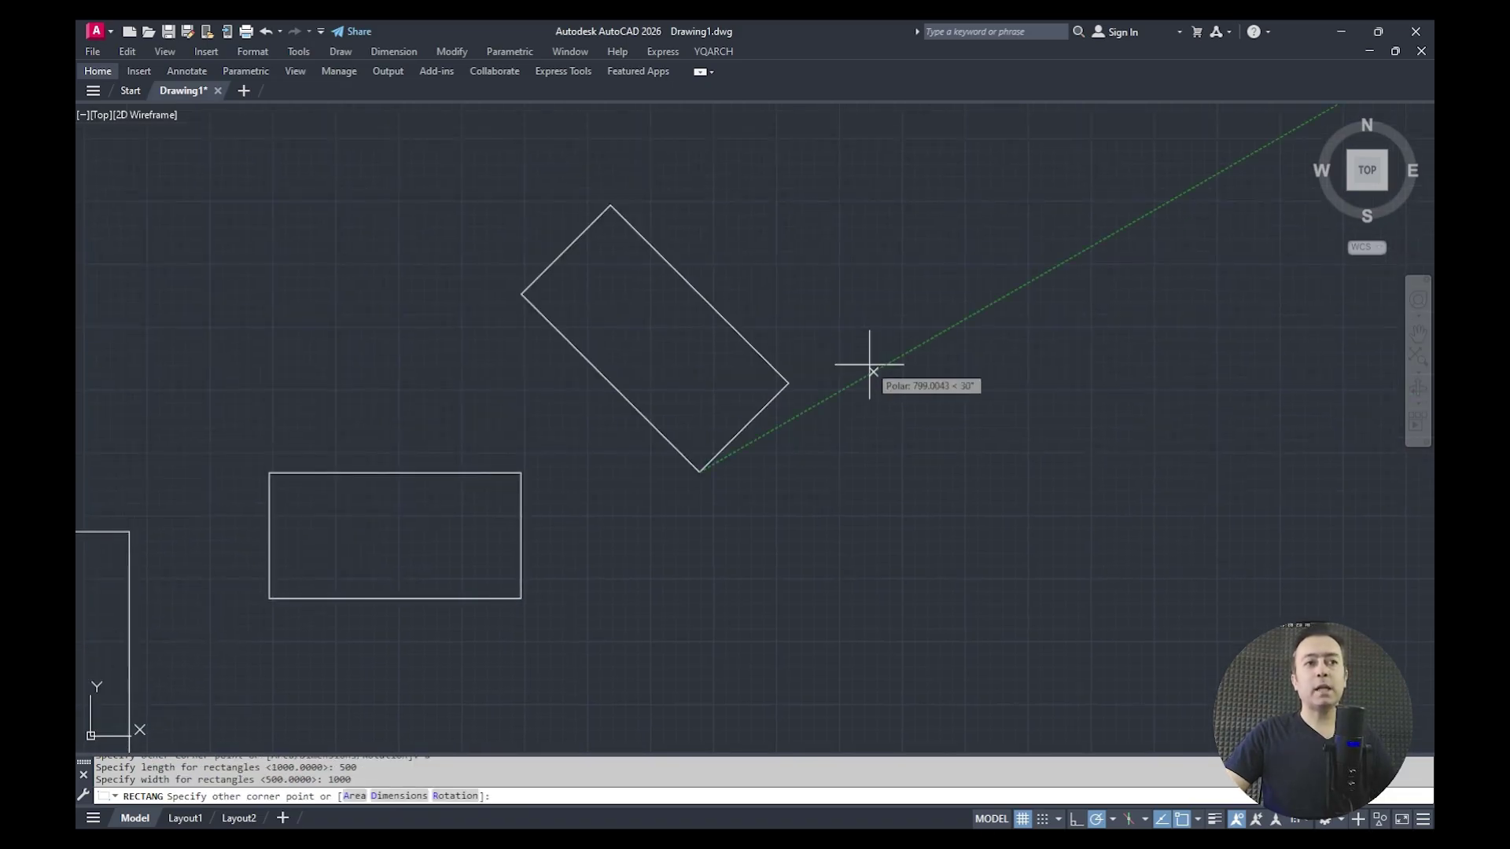
click(869, 364)
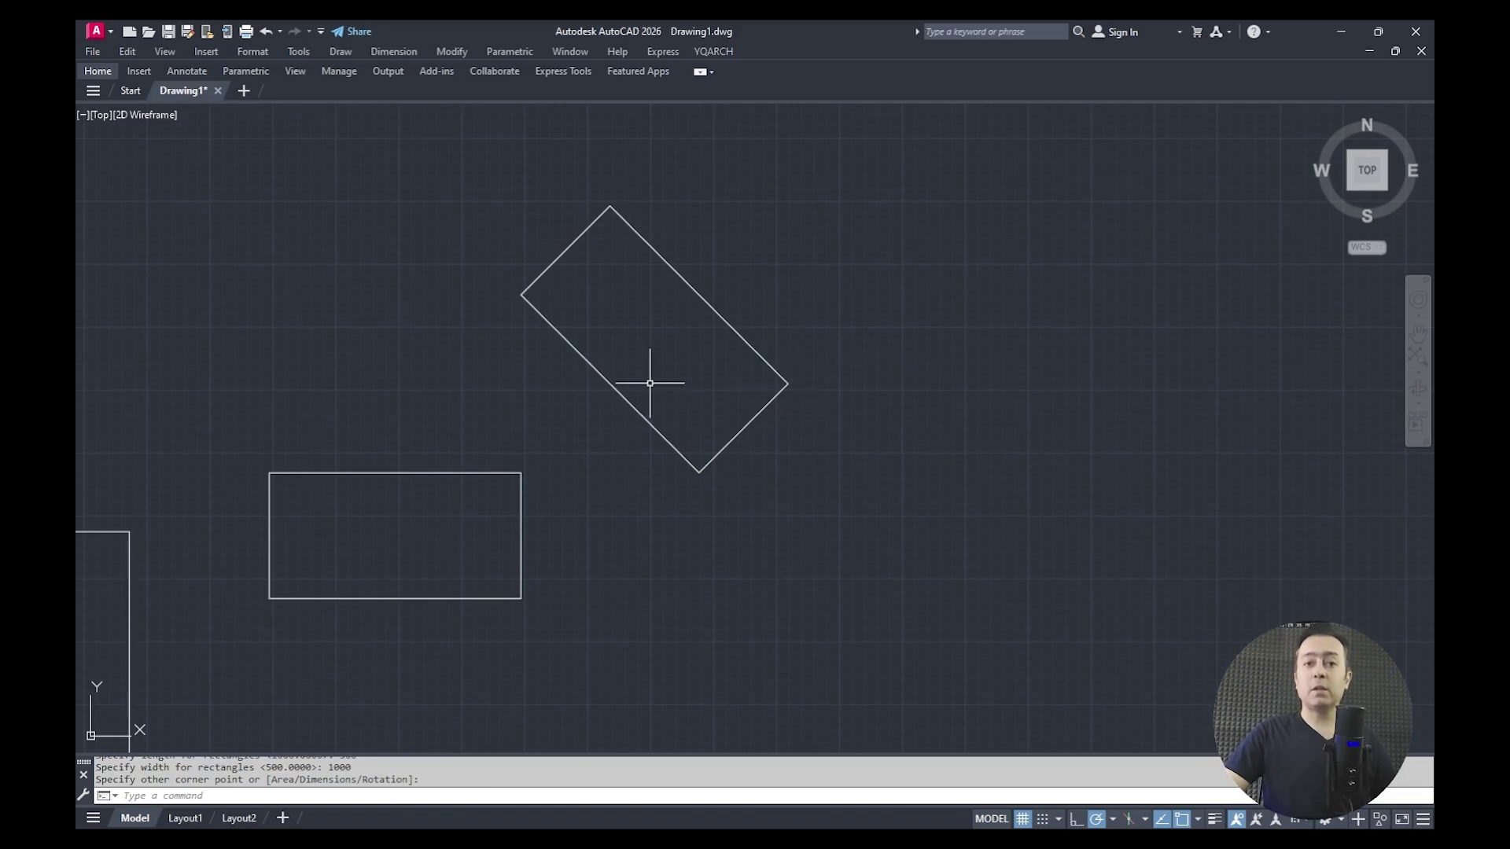
Step: Start a new rectangle to the right of the tilted one and reset its rotation angle to 0
scroll(771, 350, down, 2)
middle_drag(865, 375, 738, 393)
middle_drag(547, 341, 507, 373)
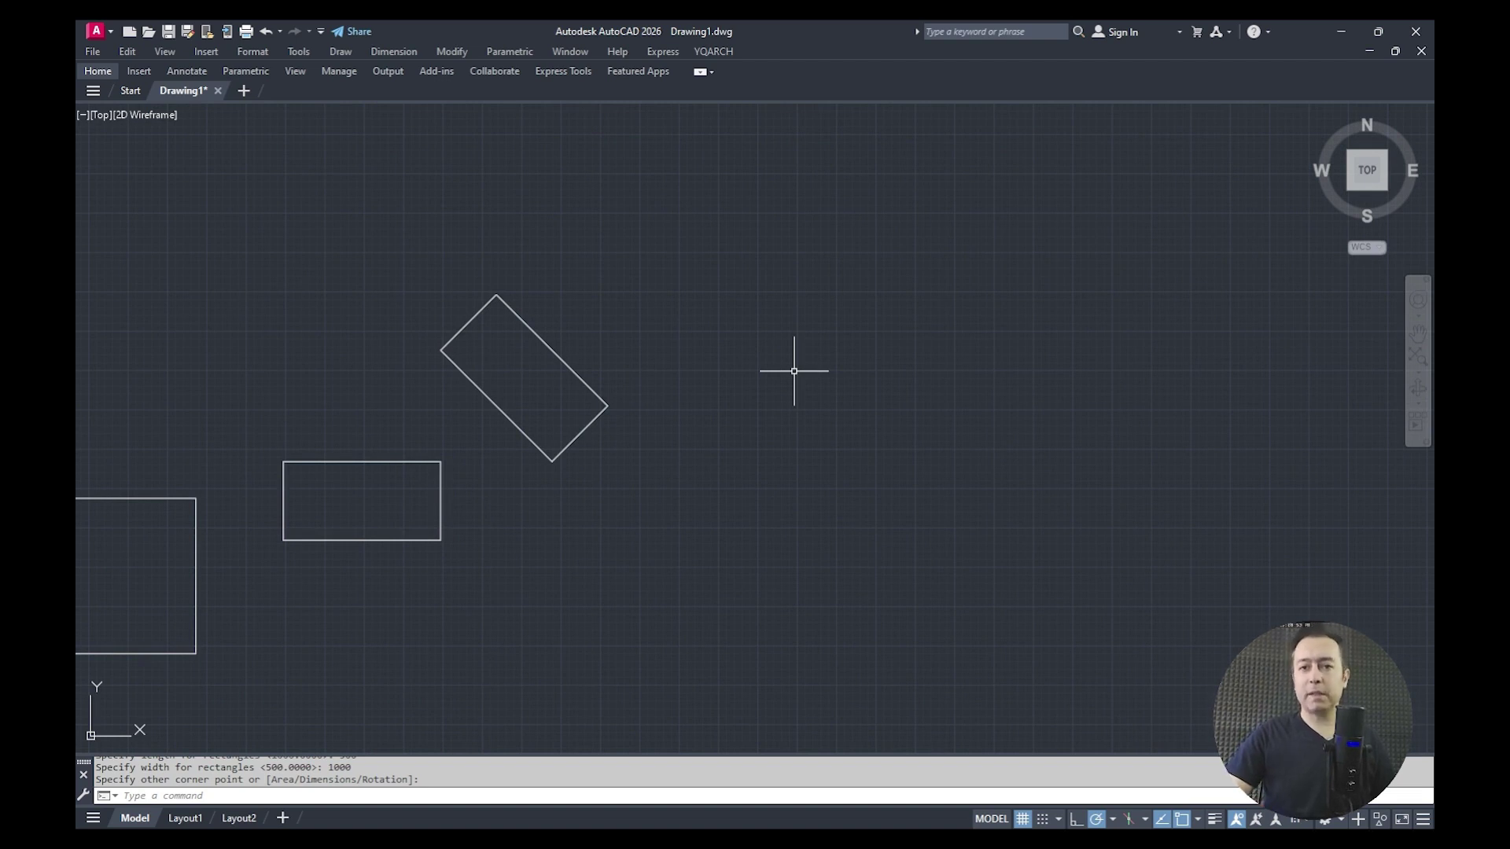
text(r)
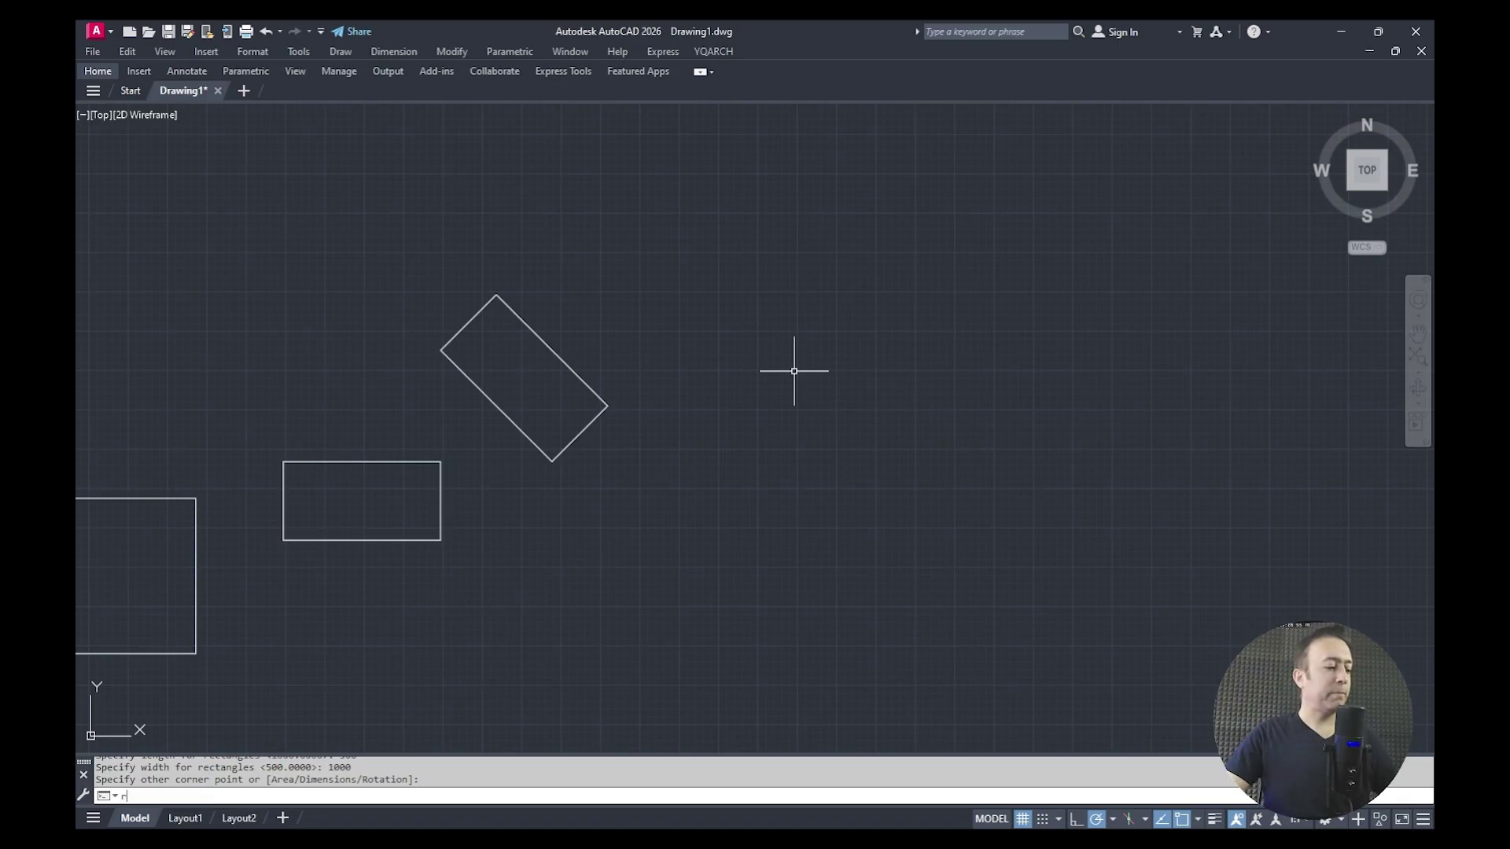
text(ec)
key(Return)
middle_drag(857, 397, 747, 401)
click(738, 309)
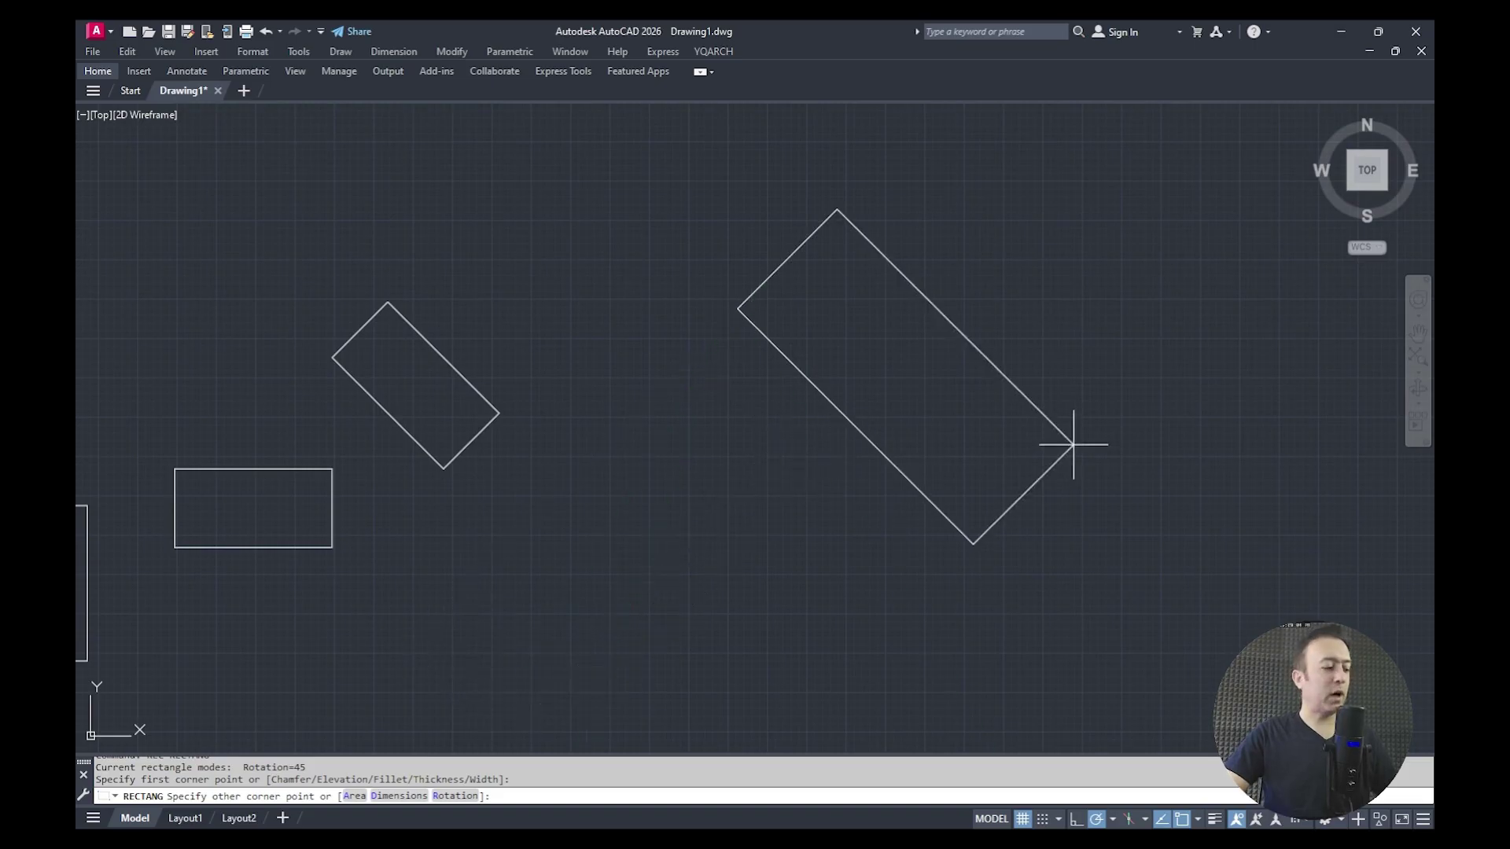
text(r)
key(Return)
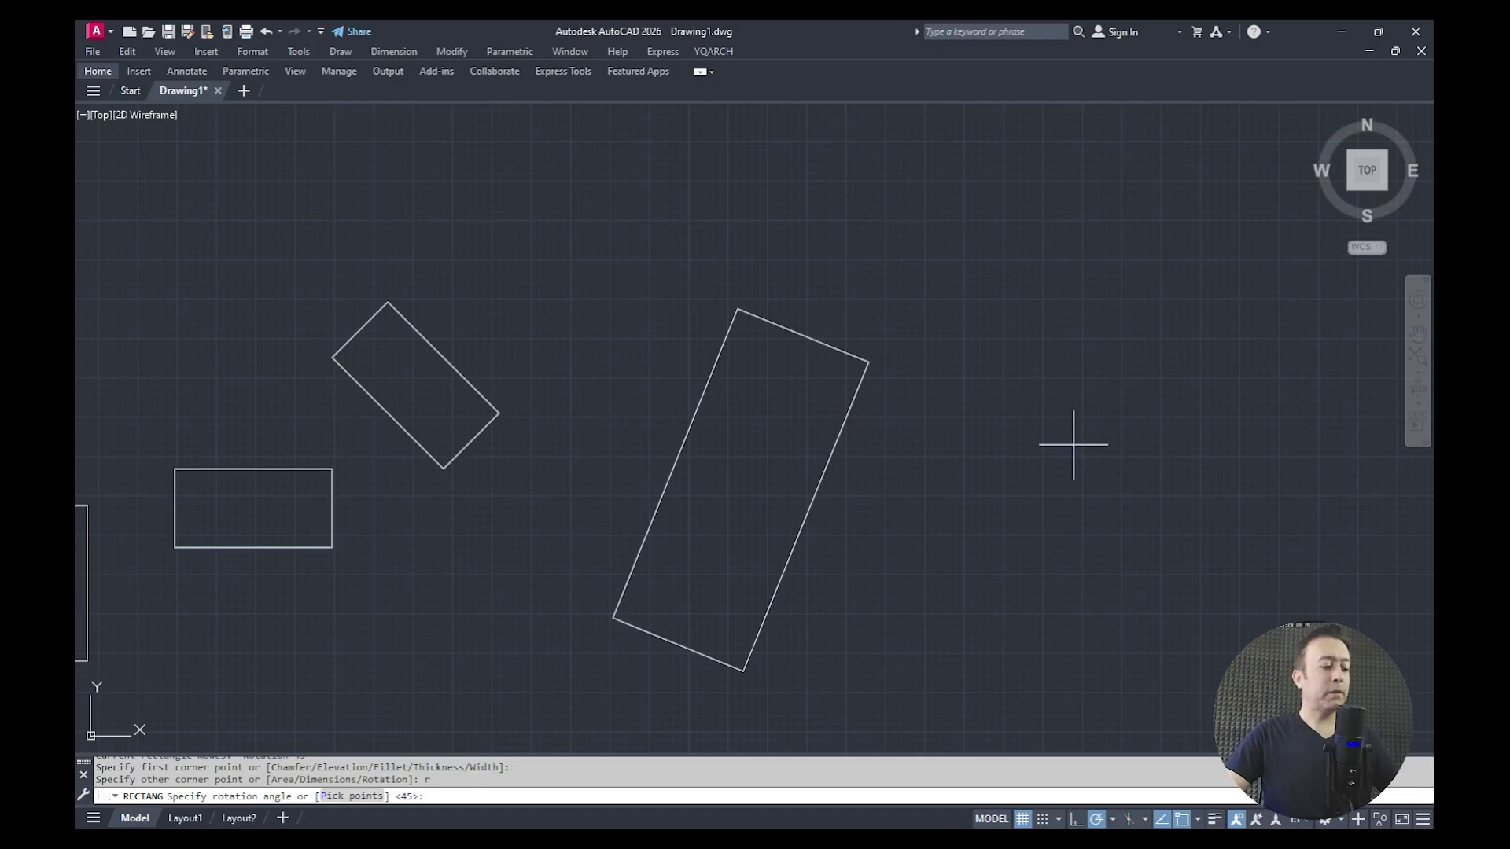
text(0)
key(Return)
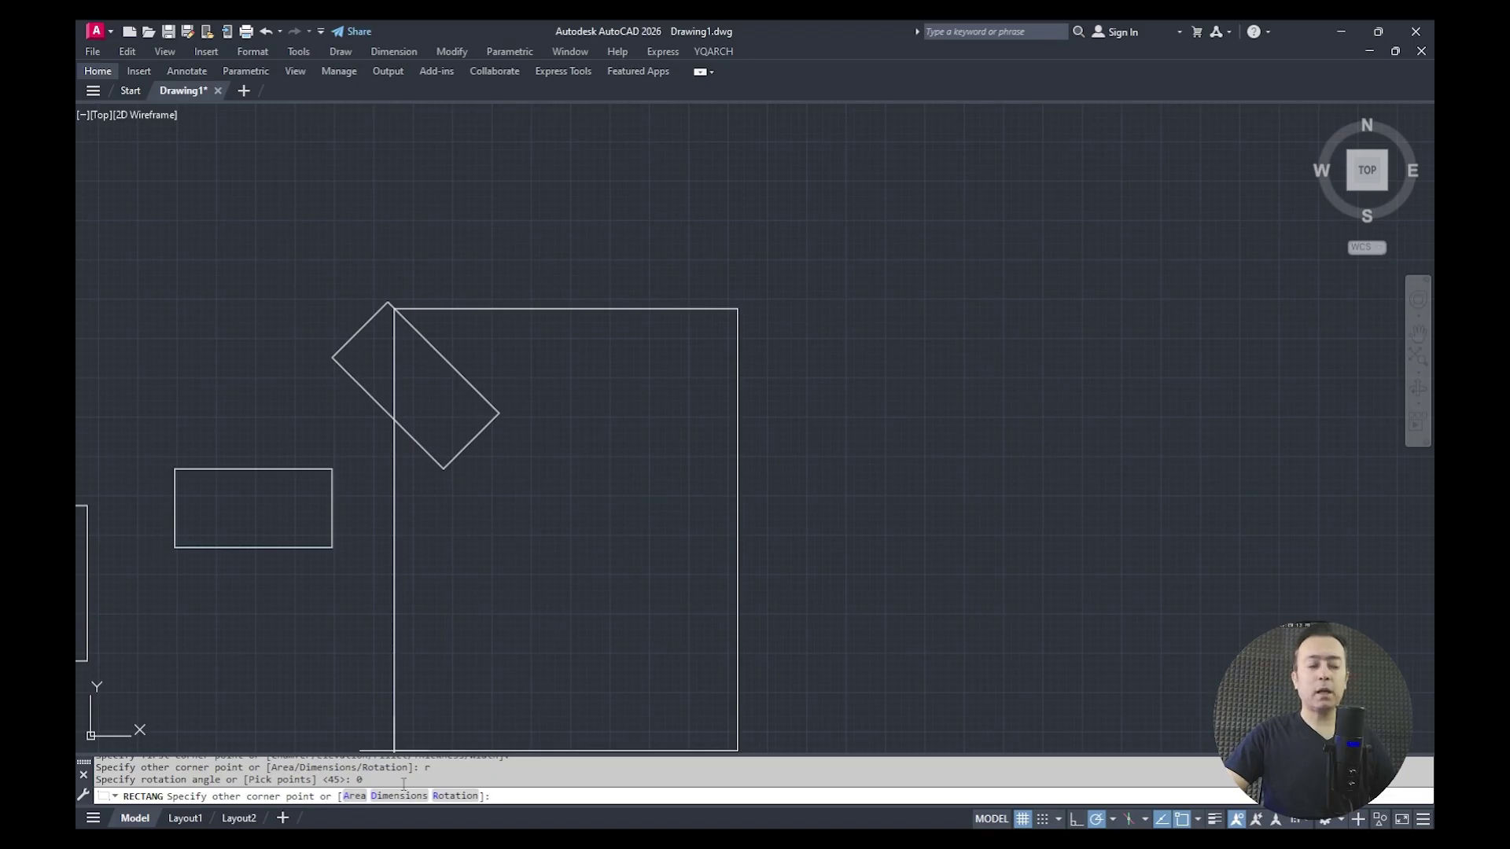
Step: Complete the rectangle by area, using an area of 1000 calculated from a length of 100
text(a)
key(Return)
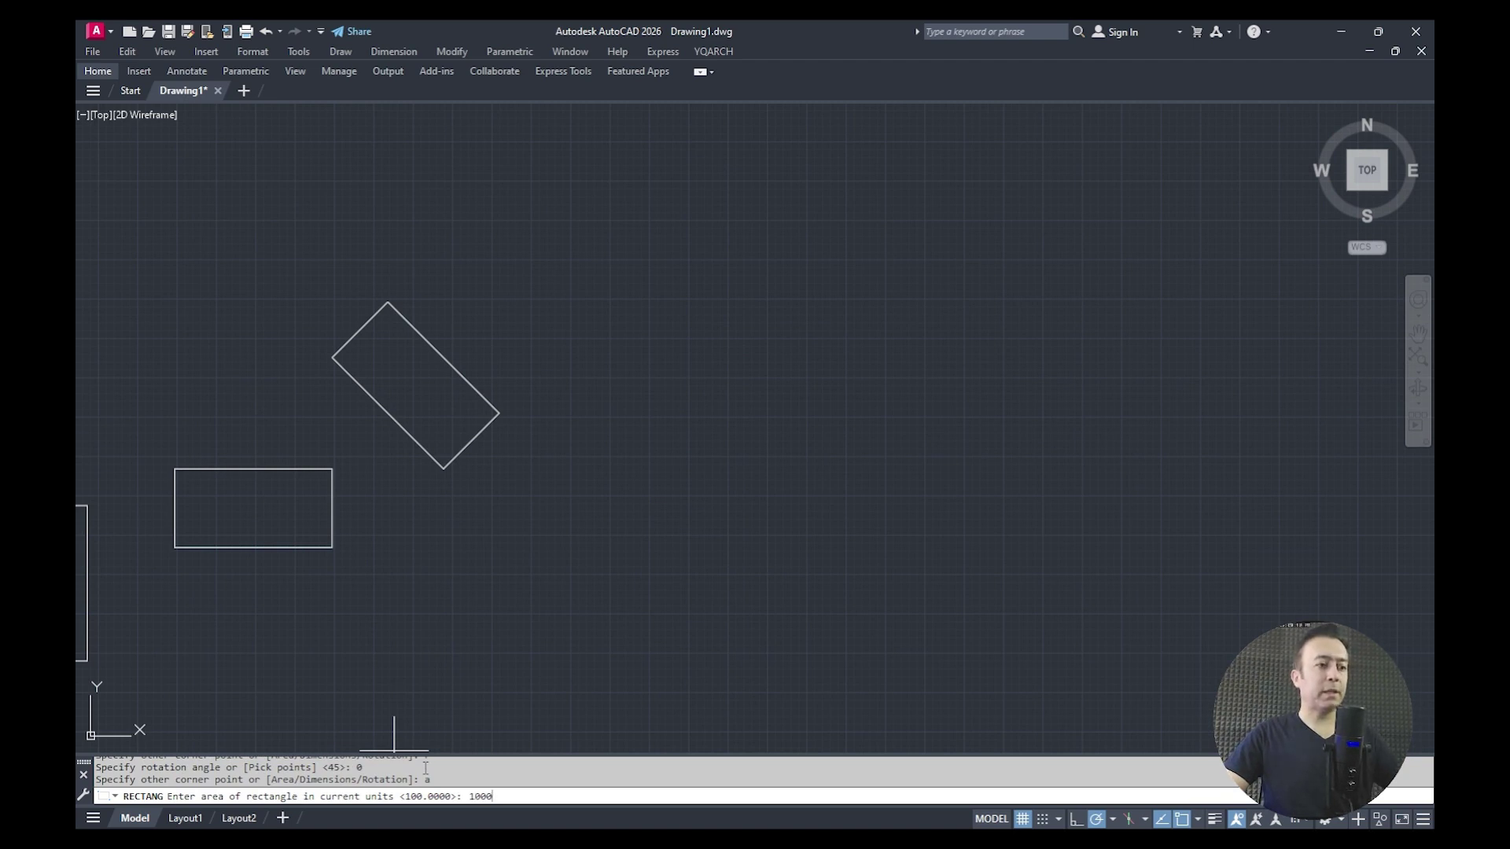
key(Return)
text(25)
key(Return)
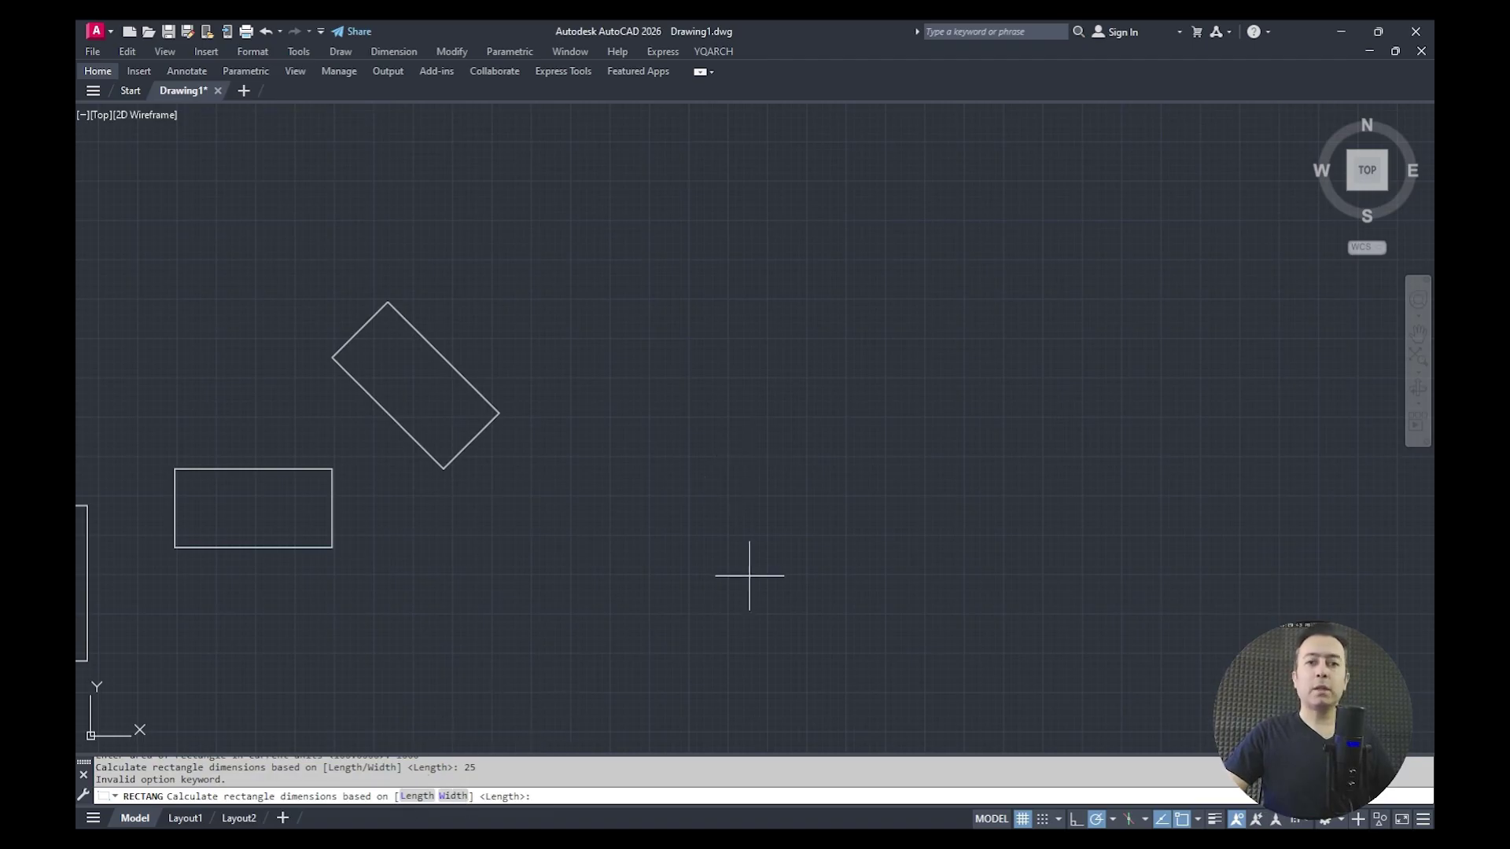
click(417, 797)
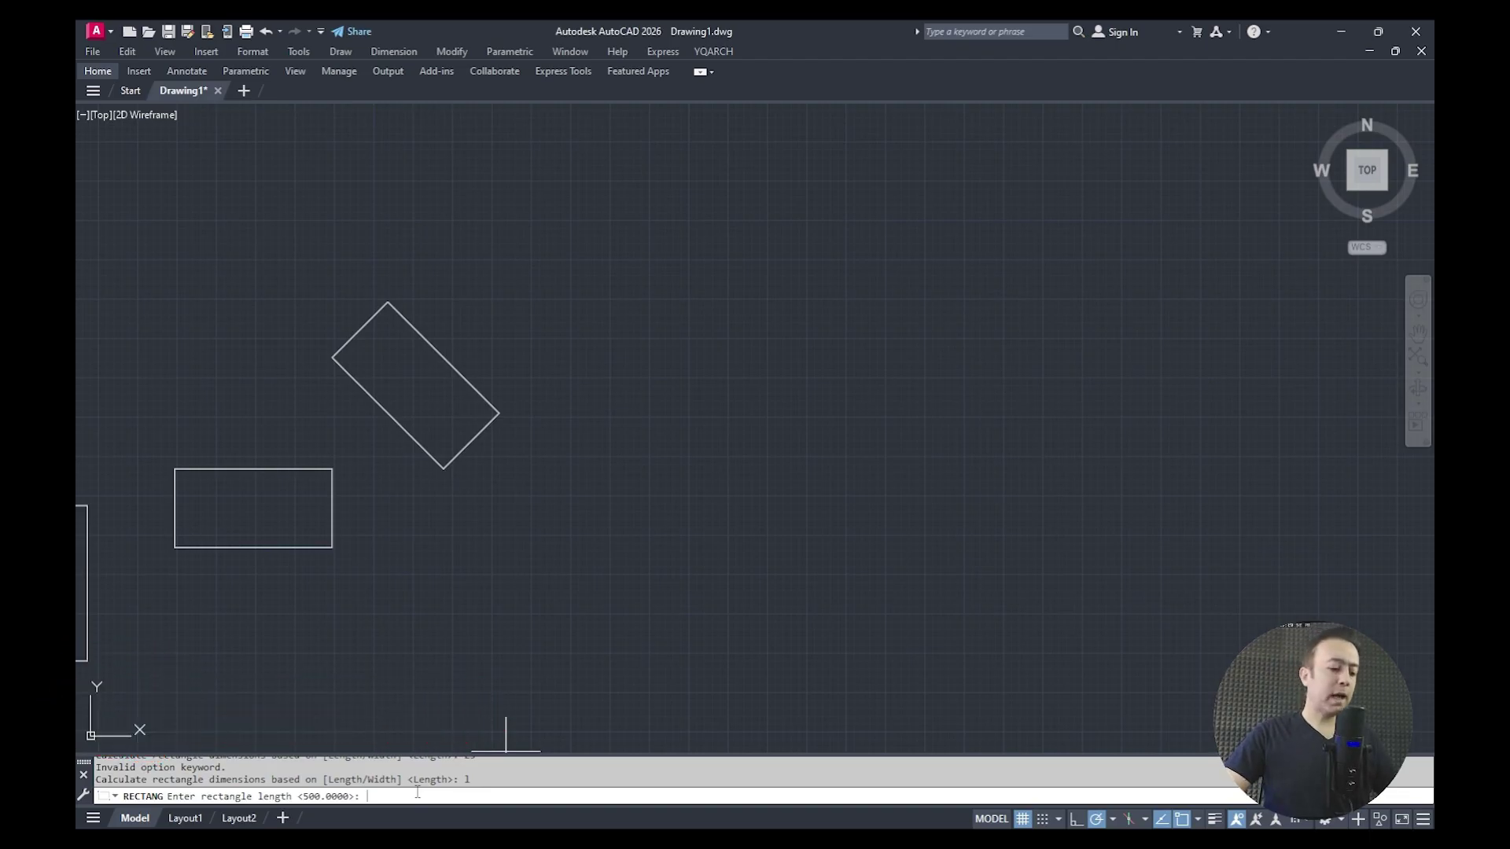
text(100)
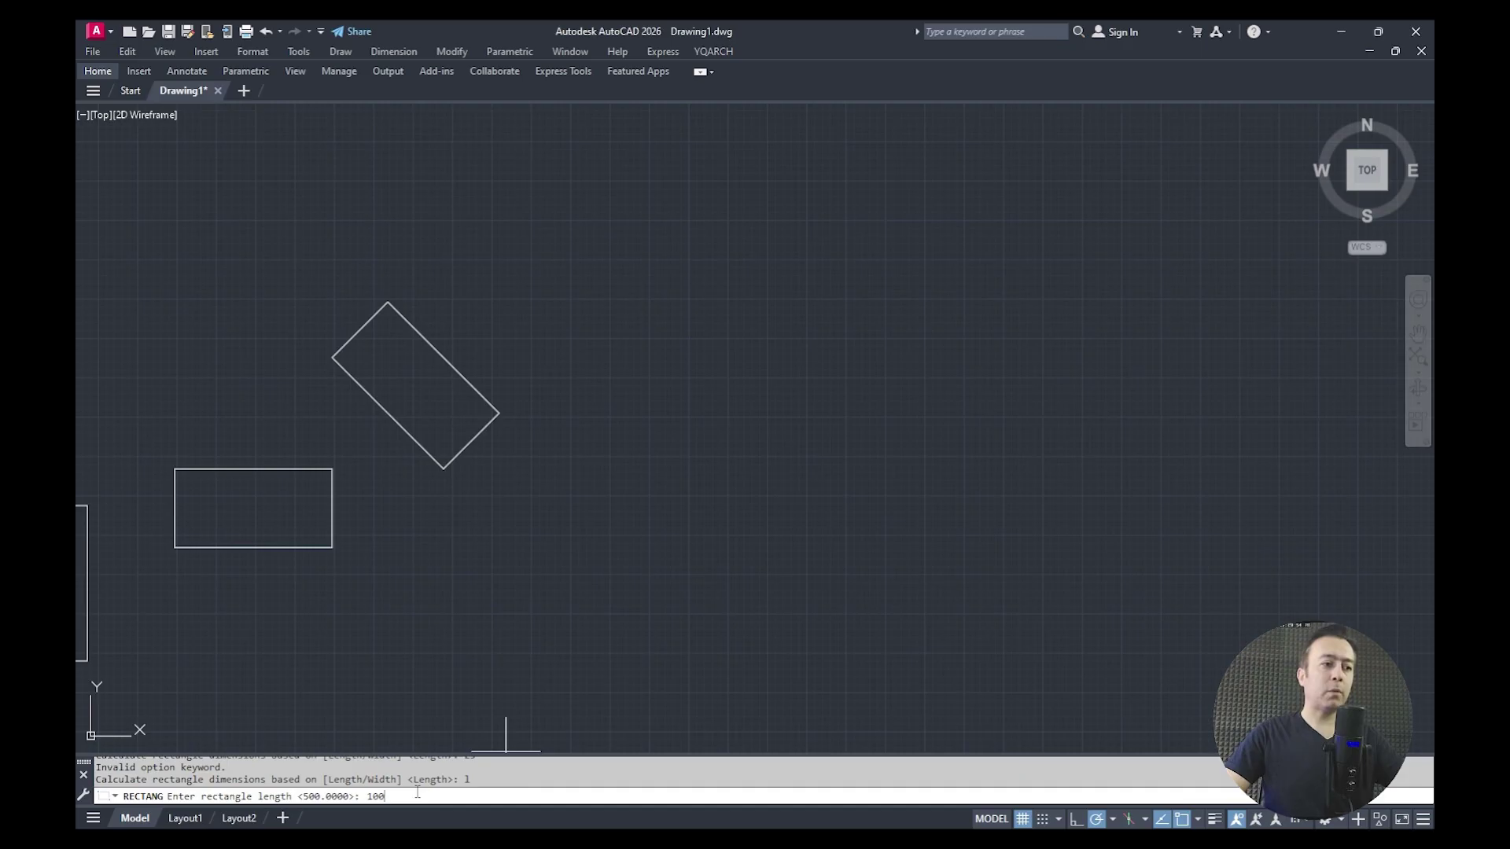
key(Return)
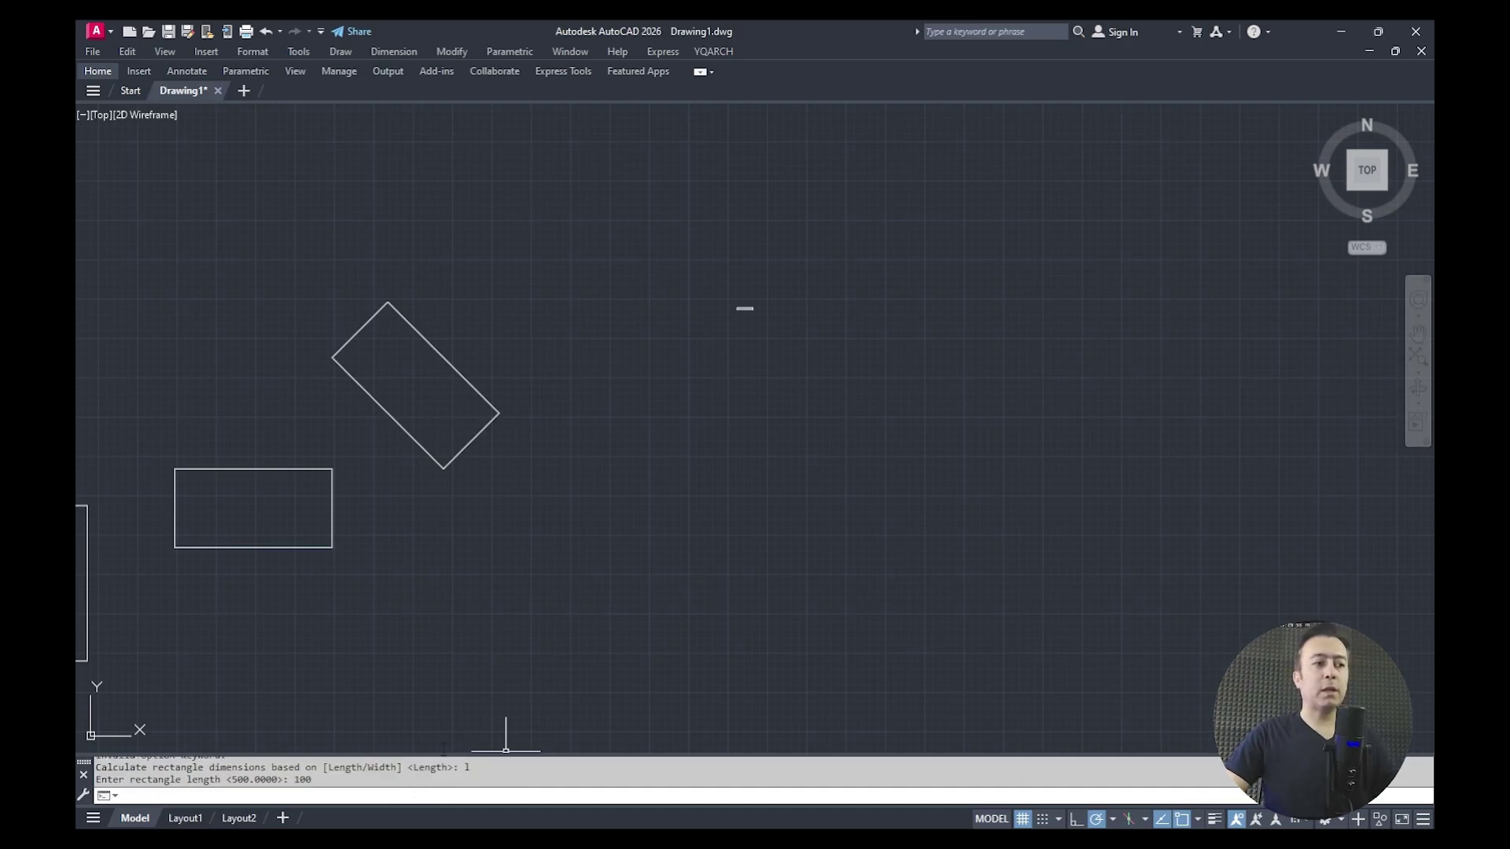
scroll(714, 327, up, 8)
scroll(741, 326, up, 2)
scroll(622, 293, up, 2)
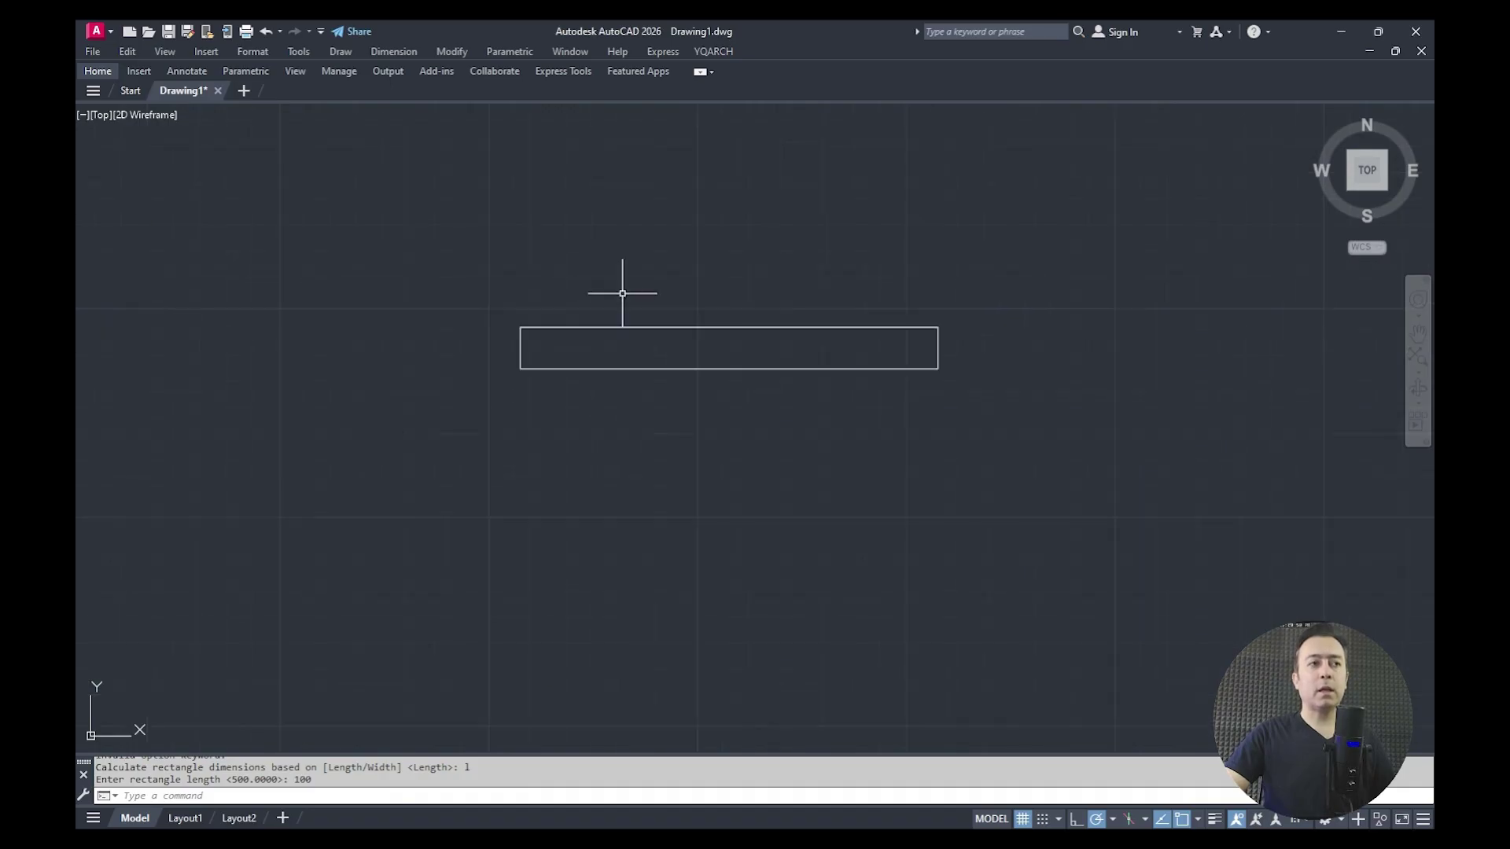